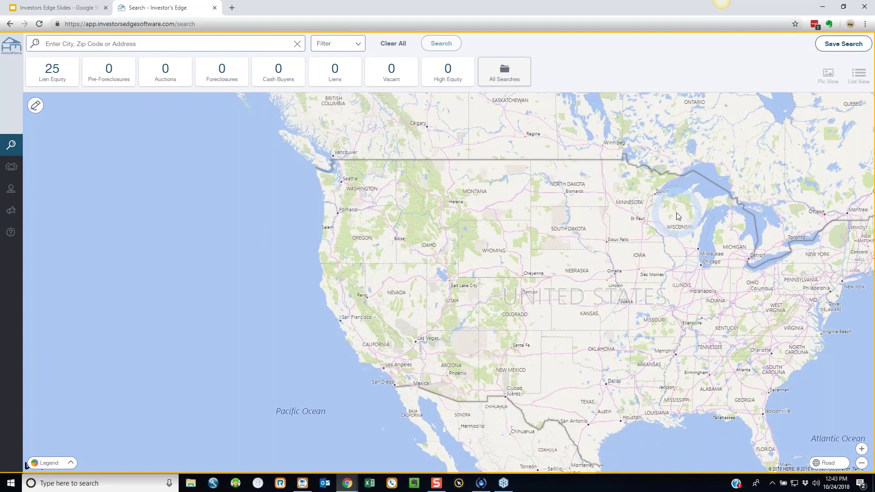
- Switch to the Investor's Edge search page showing the United States map
{"action": "left_click", "coordinate": [181, 49]}
- Search zip code 84088 and load the '84088, UT' results with 8458 properties and market statistics
{"action": "left_click", "coordinate": [181, 45]}
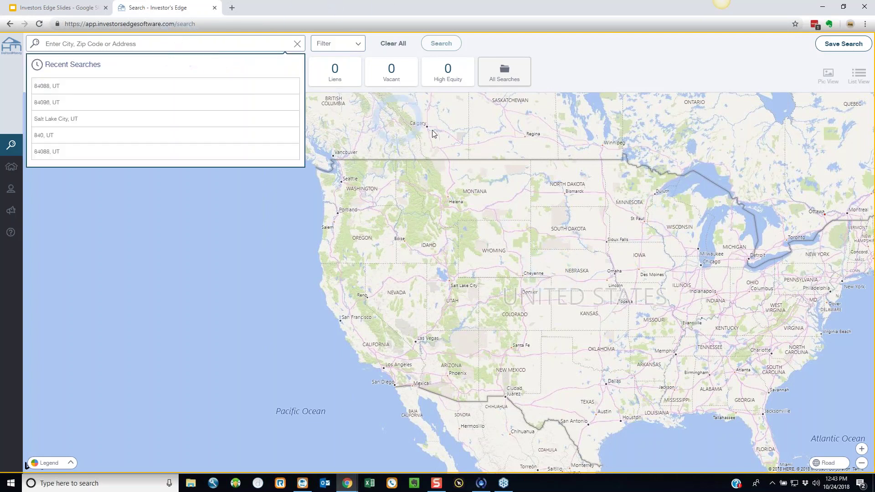
{"action": "left_click", "coordinate": [498, 193]}
{"action": "left_click", "coordinate": [136, 43]}
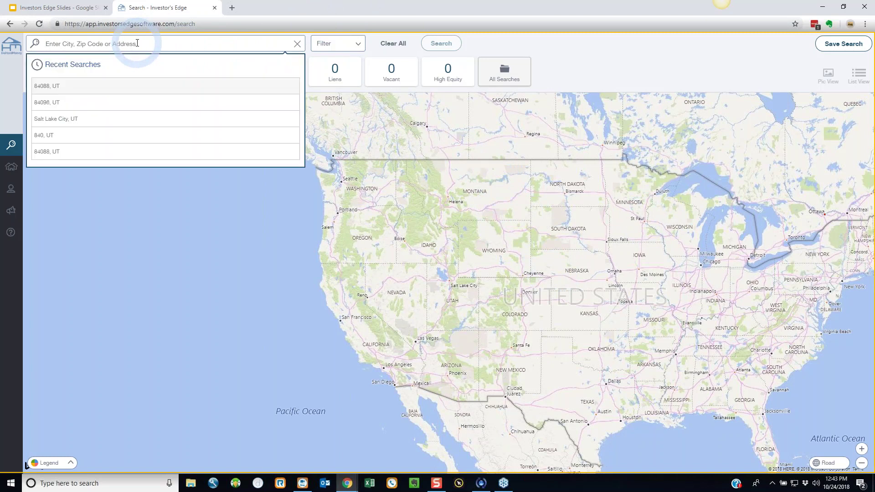
{"action": "type", "text": "84088"}
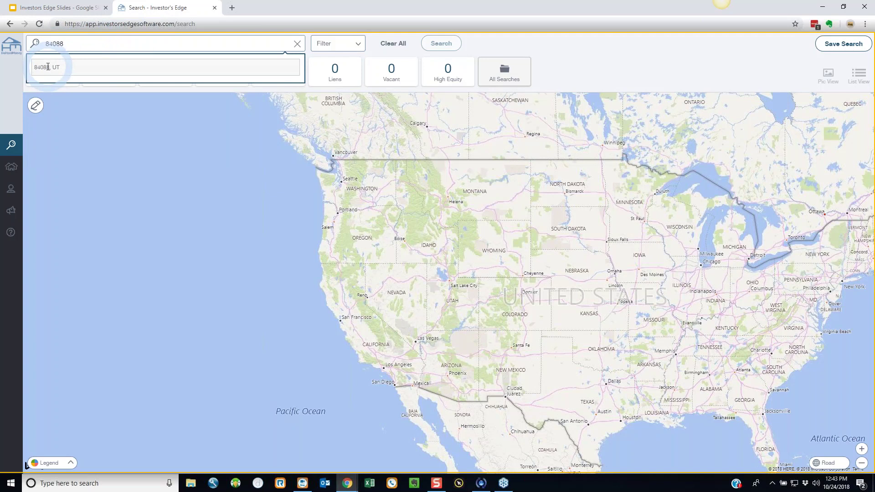
{"action": "left_click", "coordinate": [48, 67]}
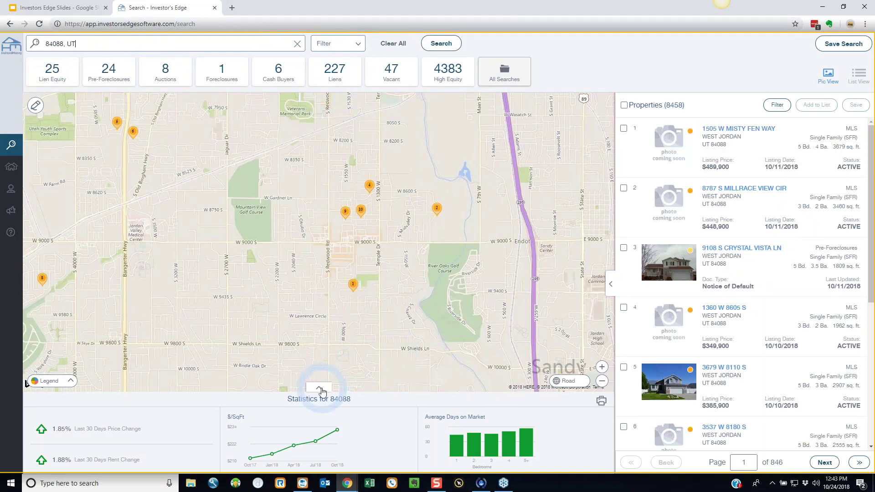
{"action": "left_click", "coordinate": [321, 389]}
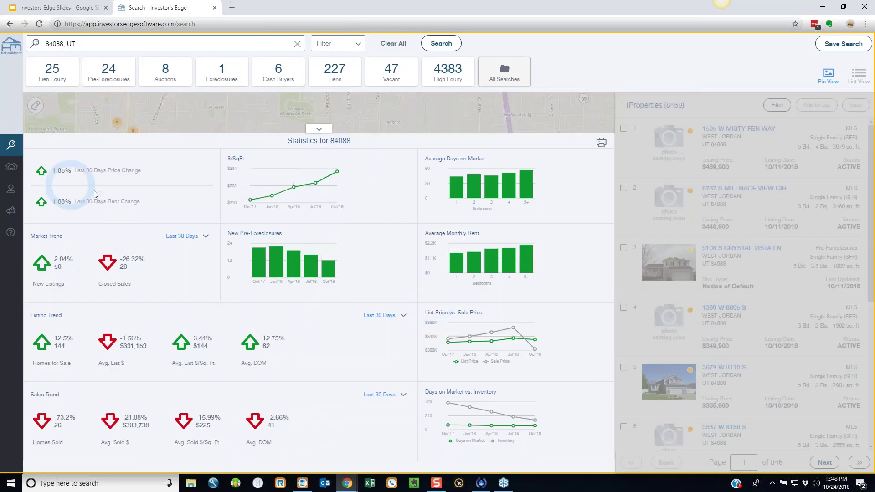
- Set both the Market Trend and Listing Trend charts to Last 6 Months
{"action": "left_click", "coordinate": [196, 237]}
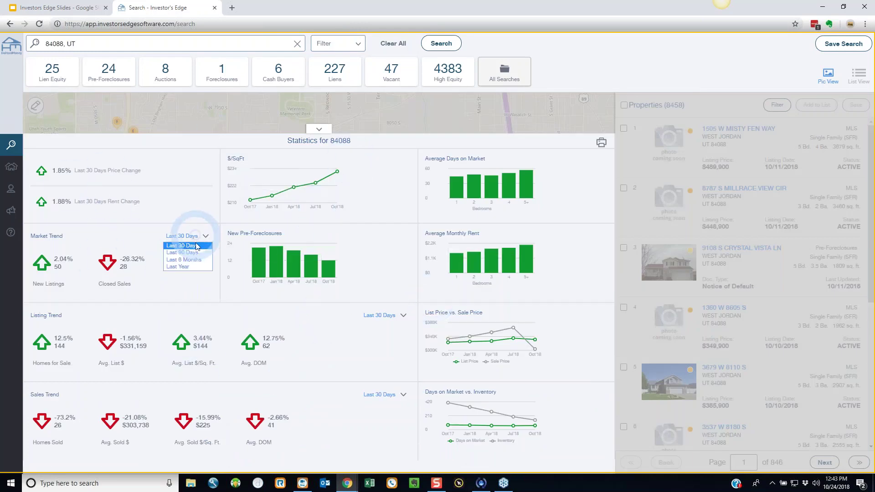
{"action": "left_click", "coordinate": [184, 263]}
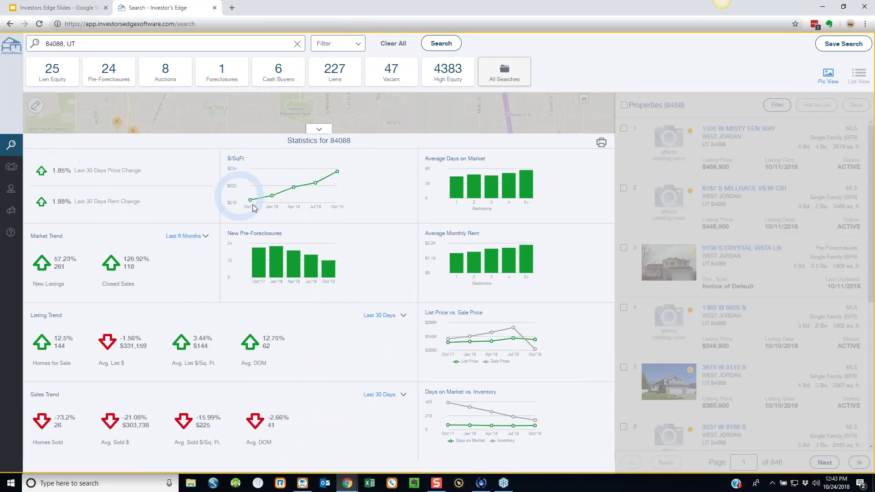
{"action": "mouse_move", "coordinate": [318, 191]}
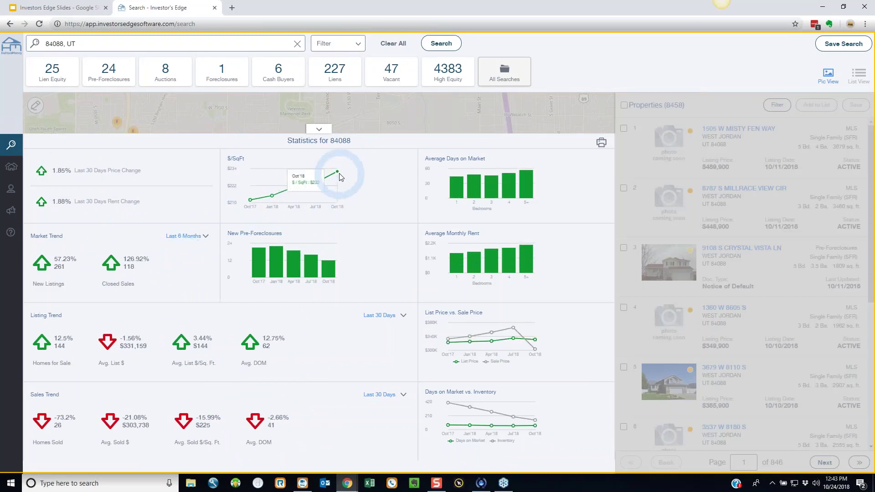
{"action": "mouse_move", "coordinate": [484, 193]}
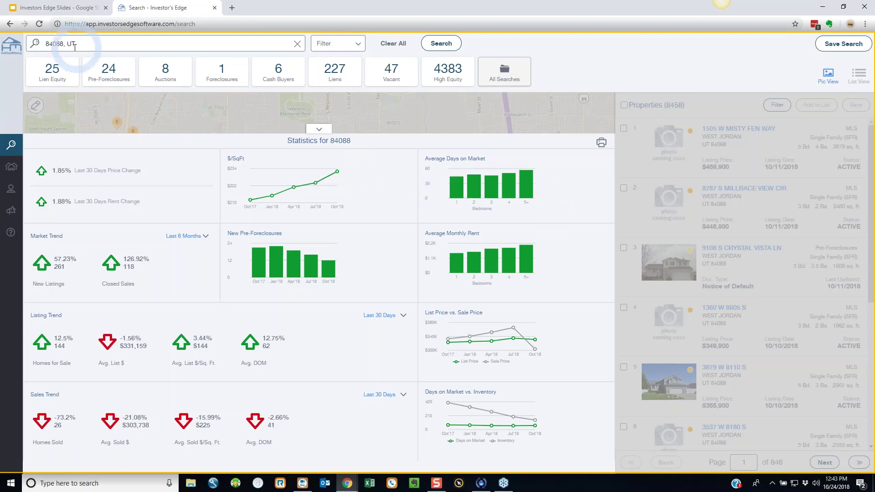
{"action": "mouse_move", "coordinate": [448, 194]}
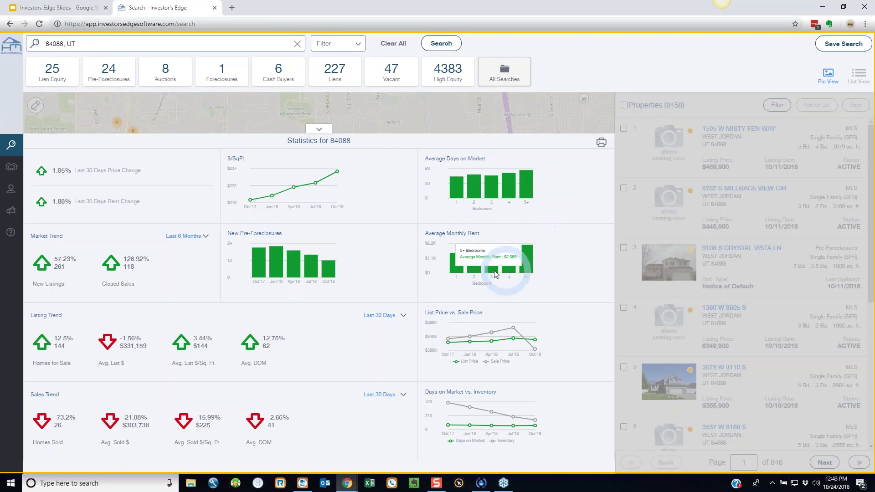
{"action": "left_click", "coordinate": [380, 315]}
{"action": "left_click", "coordinate": [385, 339]}
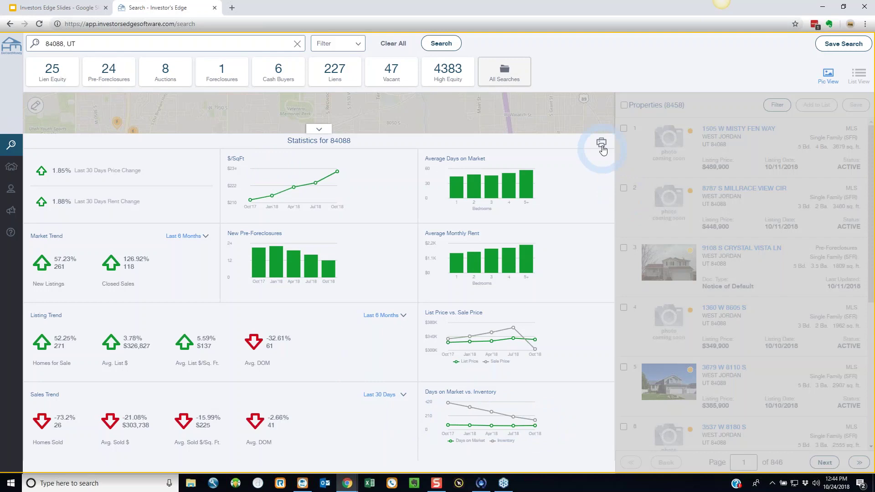
- Collapse the statistics, zoom in on the clustered markers, and bring up the search filters
{"action": "left_click", "coordinate": [318, 131]}
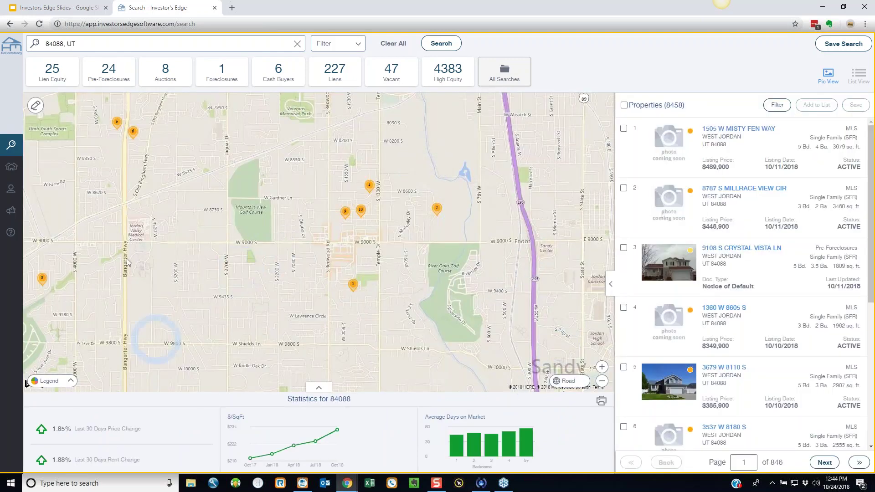
{"action": "double_click", "coordinate": [425, 222]}
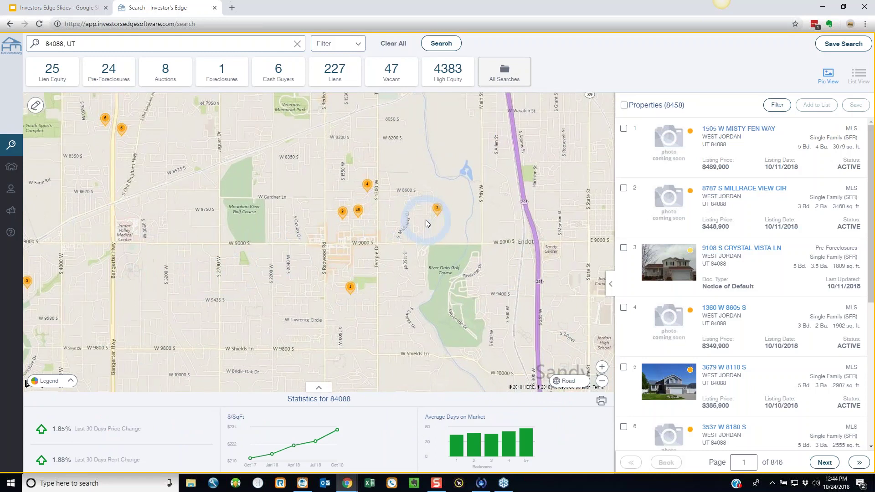
{"action": "scroll", "coordinate": [422, 219], "scroll_direction": "down", "scroll_amount": 2}
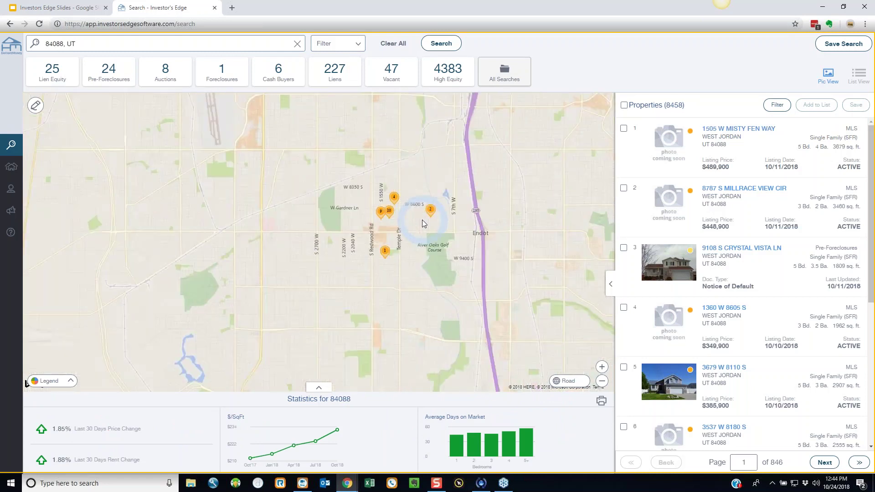
{"action": "left_click", "coordinate": [343, 44]}
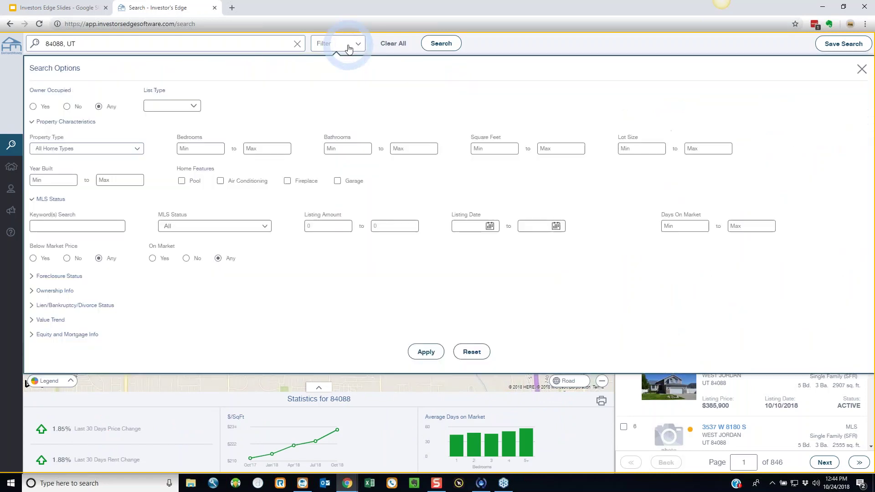
- Filter the 84088 results to Vacant properties with an Estimated Equity minimum of 100000
{"action": "left_click", "coordinate": [380, 149]}
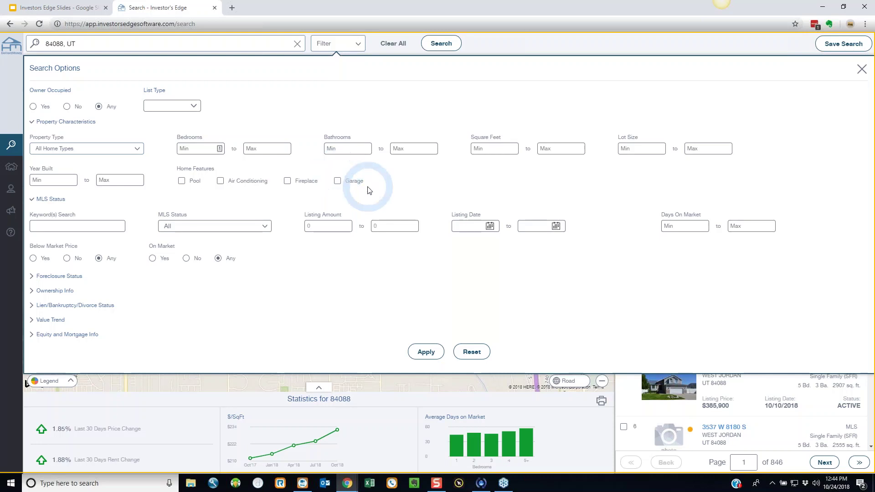
{"action": "left_click", "coordinate": [50, 292]}
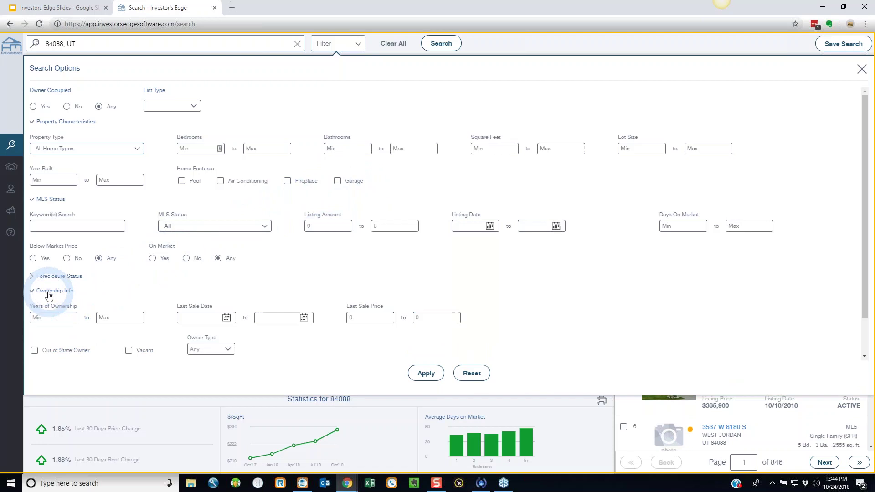
{"action": "left_click", "coordinate": [128, 351]}
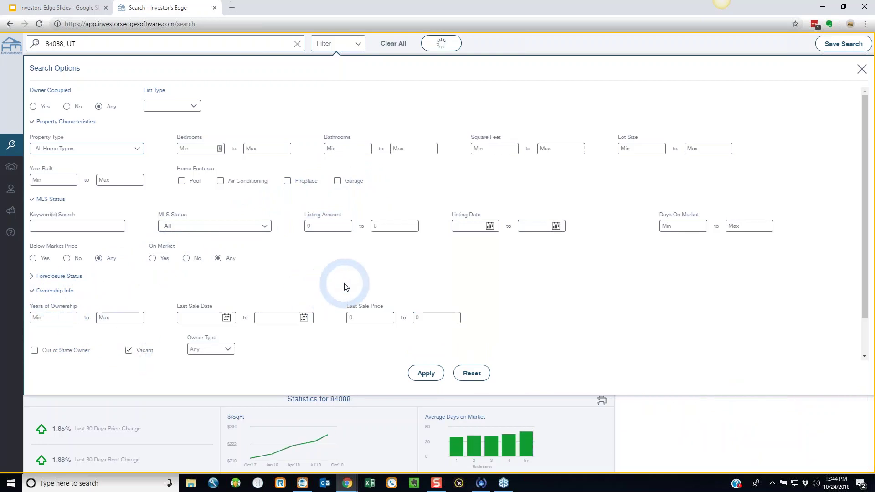
{"action": "scroll", "coordinate": [609, 322], "scroll_direction": "down", "scroll_amount": 2}
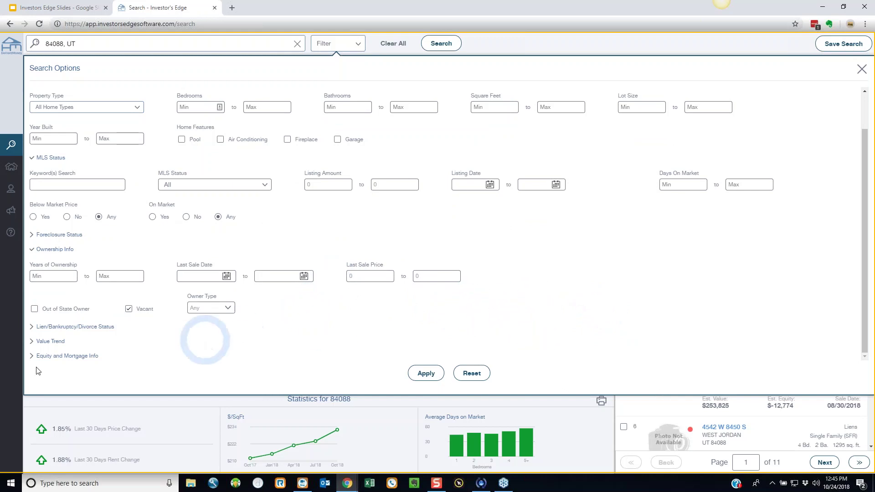
{"action": "left_click", "coordinate": [72, 355]}
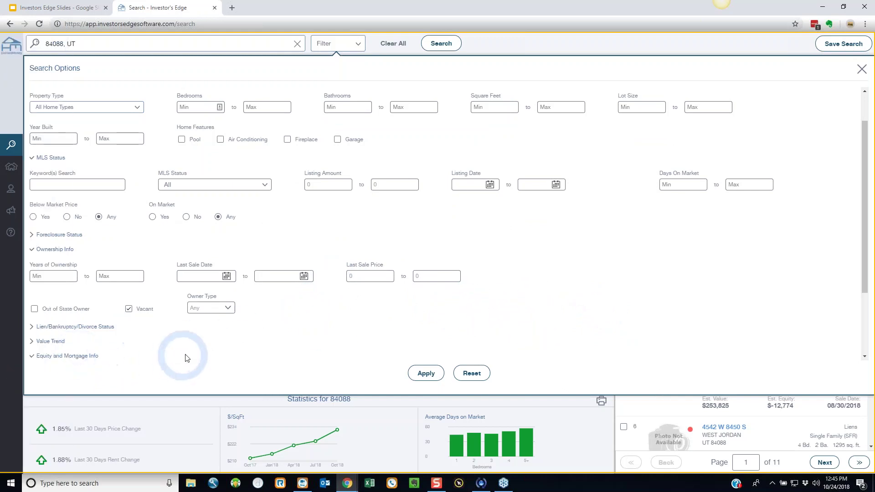
{"action": "scroll", "coordinate": [207, 335], "scroll_direction": "down", "scroll_amount": 2}
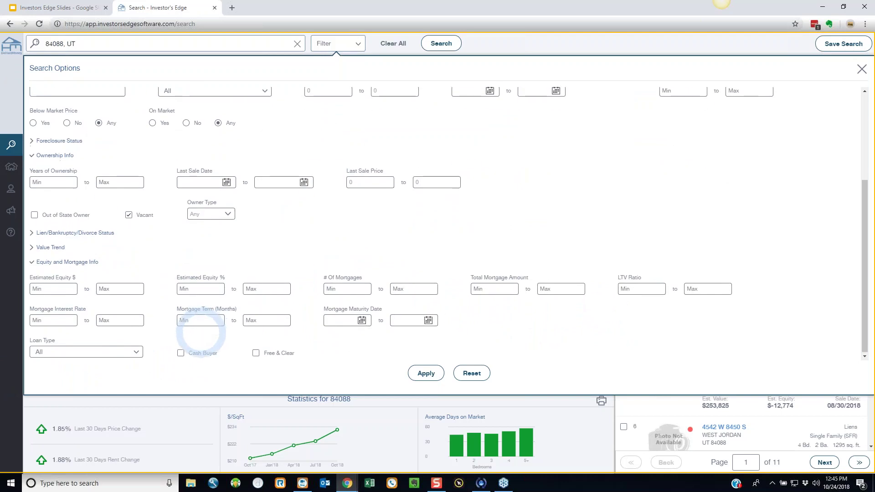
{"action": "left_click", "coordinate": [47, 292]}
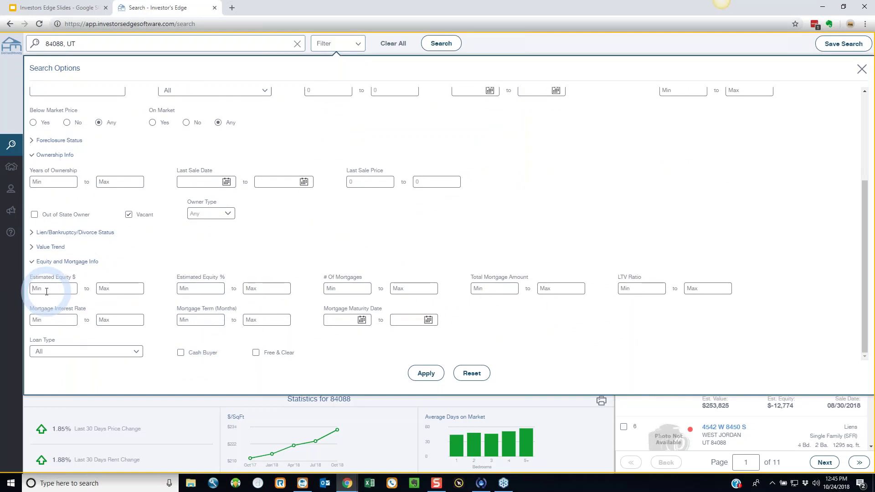
{"action": "type", "text": "10000"}
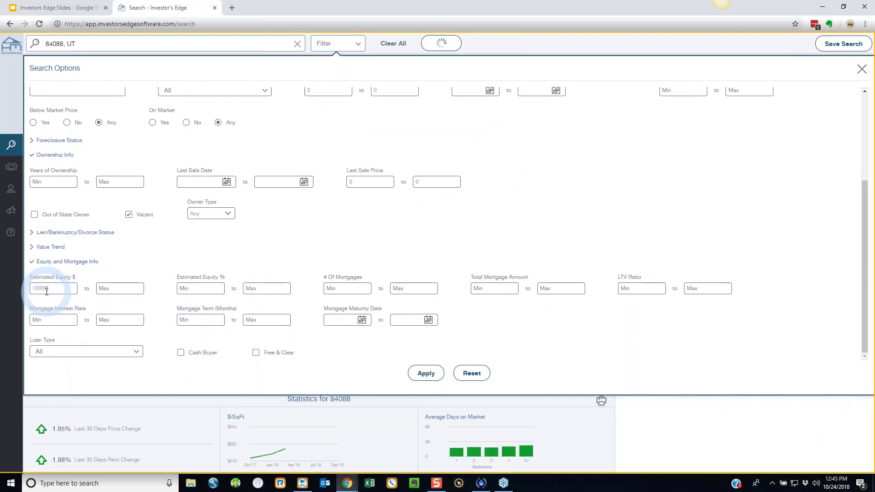
{"action": "type", "text": "0"}
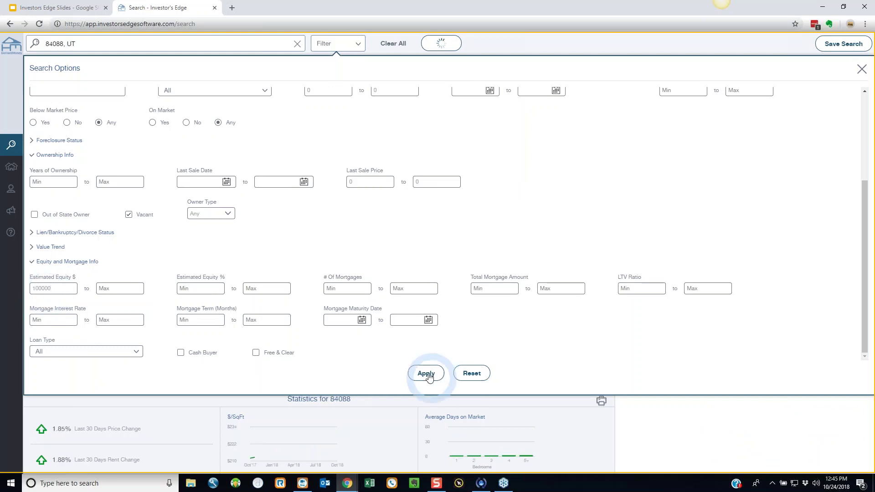
{"action": "left_click", "coordinate": [426, 374]}
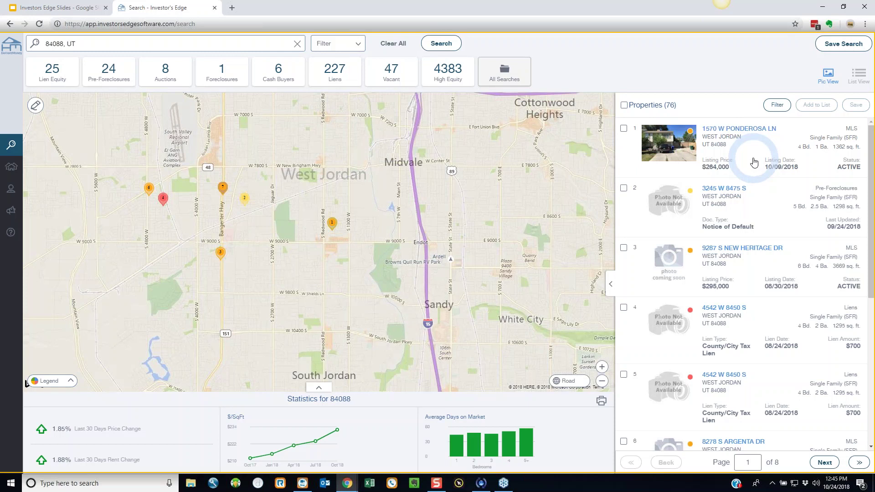
{"action": "left_click", "coordinate": [727, 133]}
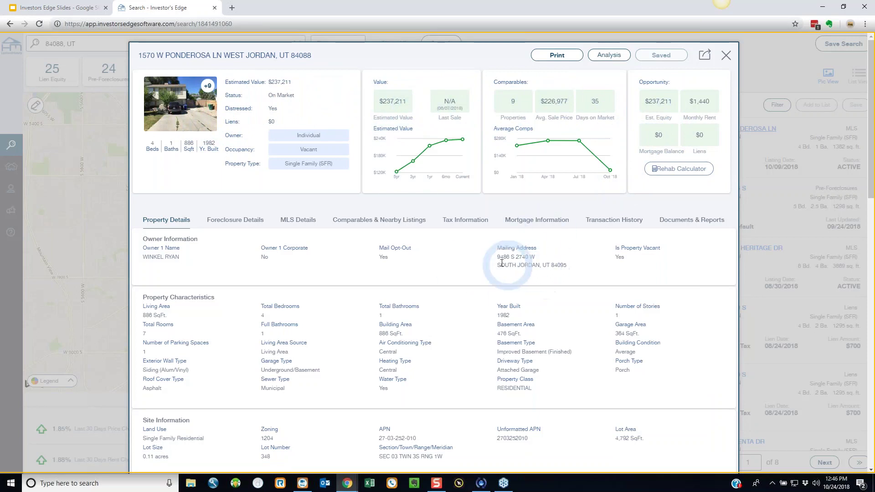
{"action": "left_click_drag", "start_coordinate": [497, 257], "coordinate": [580, 267]}
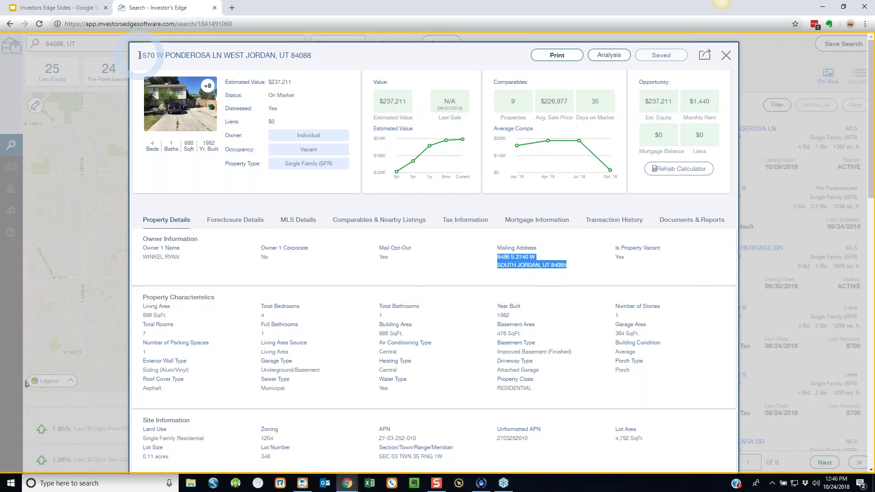
{"action": "left_click_drag", "start_coordinate": [140, 55], "coordinate": [221, 55]}
{"action": "left_click_drag", "start_coordinate": [497, 257], "coordinate": [566, 266]}
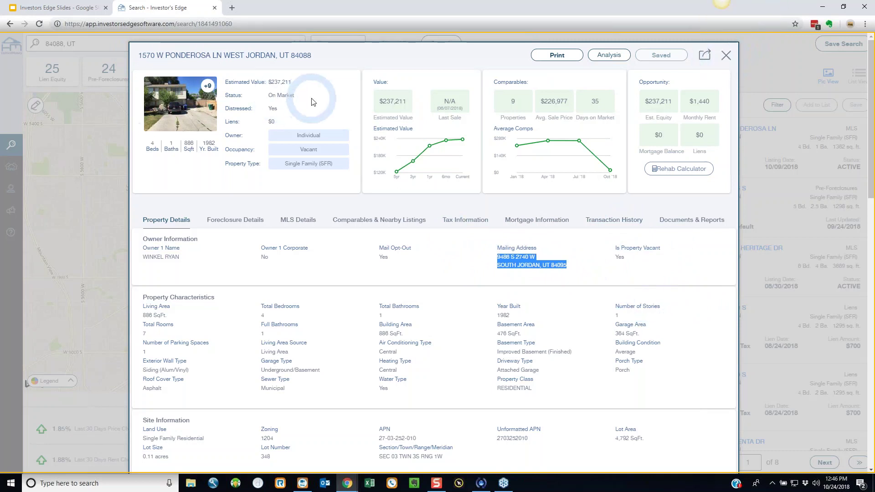
{"action": "left_click", "coordinate": [727, 57]}
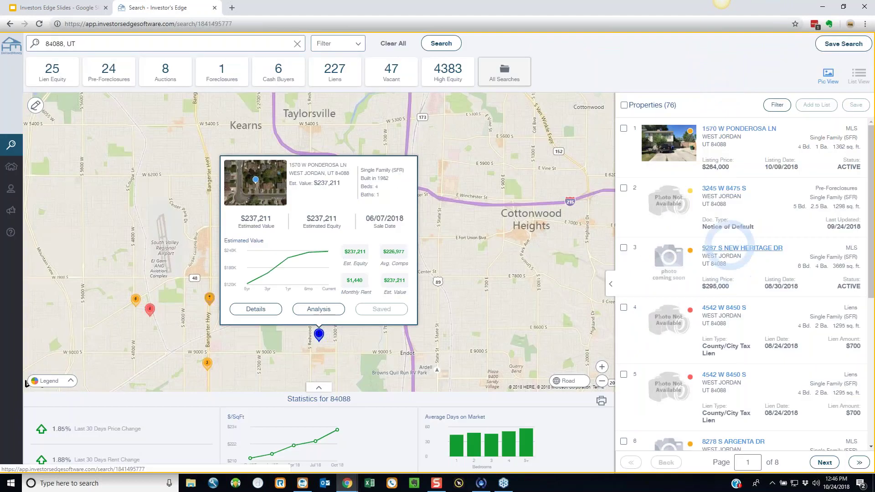
{"action": "left_click", "coordinate": [729, 247]}
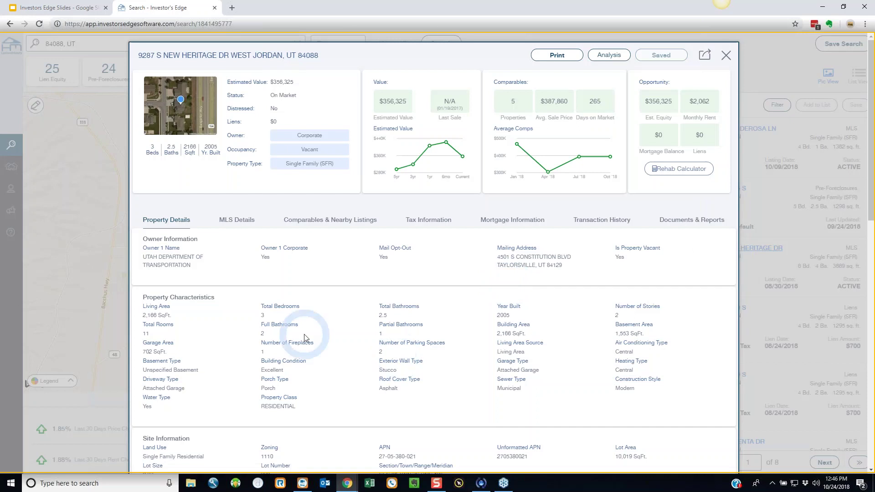
{"action": "triple_click", "coordinate": [282, 95]}
{"action": "left_click", "coordinate": [726, 56]}
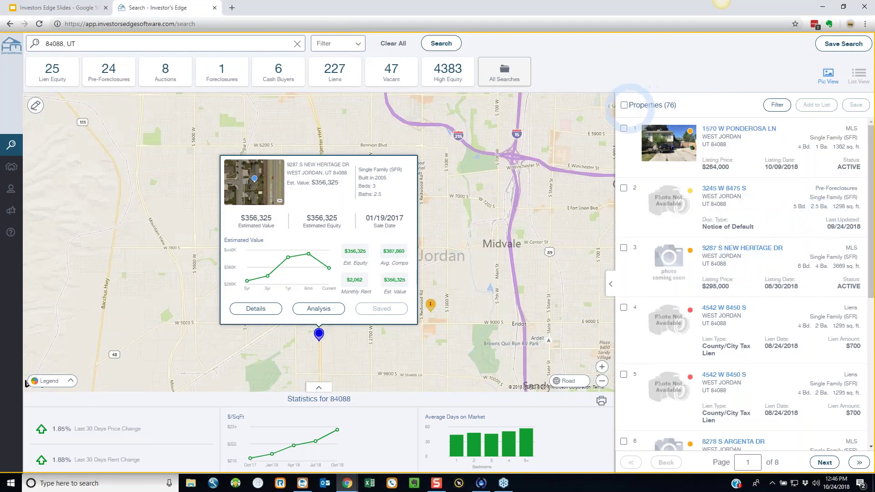
- Select all 76 results and save them to a new list 'Marketing Demo List 84088 $100K Vacant'
{"action": "left_click", "coordinate": [623, 105]}
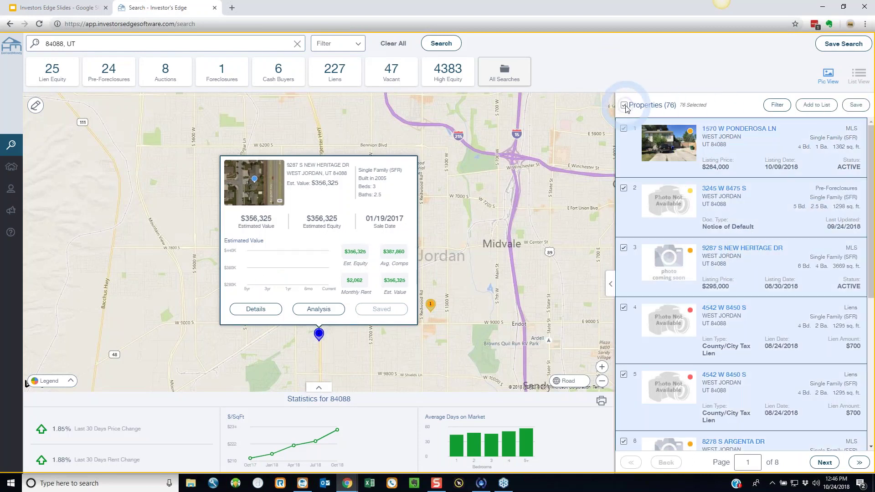
{"action": "left_click", "coordinate": [817, 105]}
{"action": "left_click", "coordinate": [462, 245]}
{"action": "left_click", "coordinate": [447, 259]}
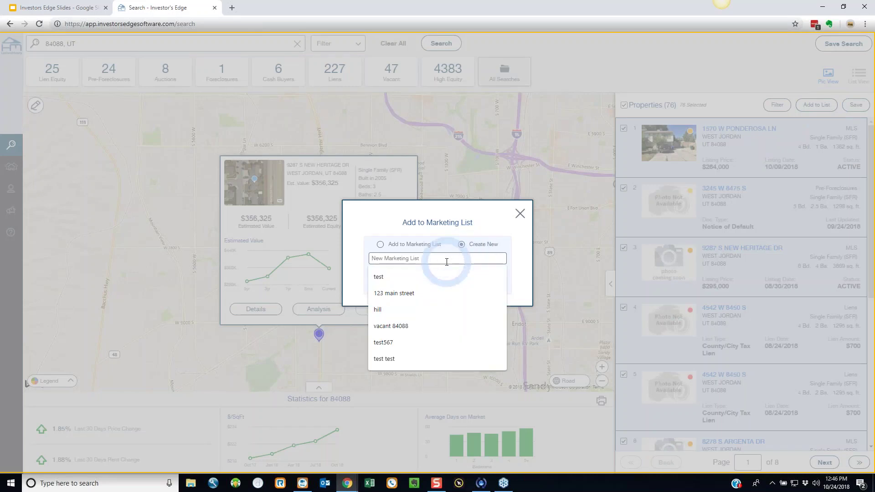
{"action": "type", "text": "Marketingt"}
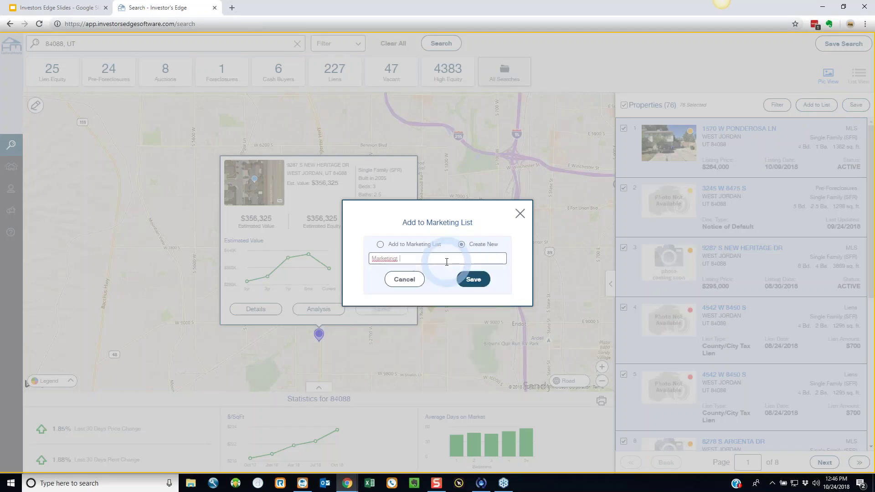
{"action": "key", "text": "BackSpace"}
{"action": "key", "text": "BackSpace"}
{"action": "type", "text": "Demo List 84088 $100K Vacant"}
{"action": "left_click", "coordinate": [473, 280]}
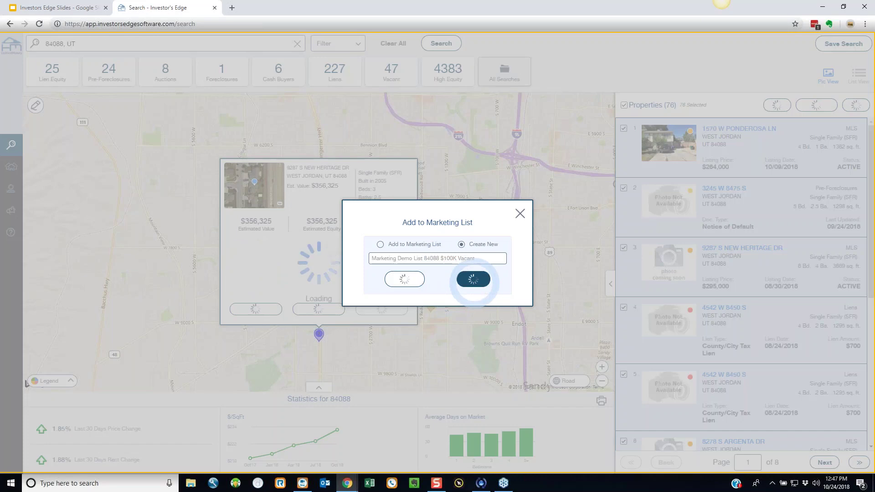
{"action": "left_click", "coordinate": [609, 168]}
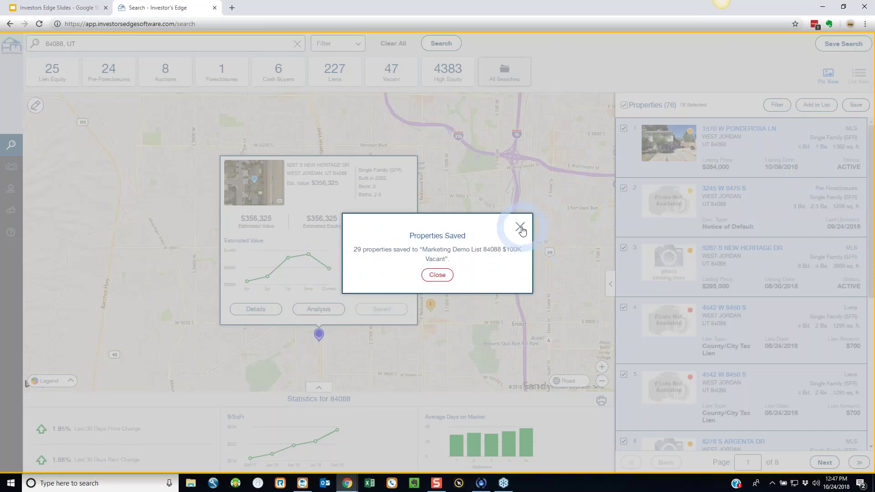
{"action": "left_click", "coordinate": [521, 227]}
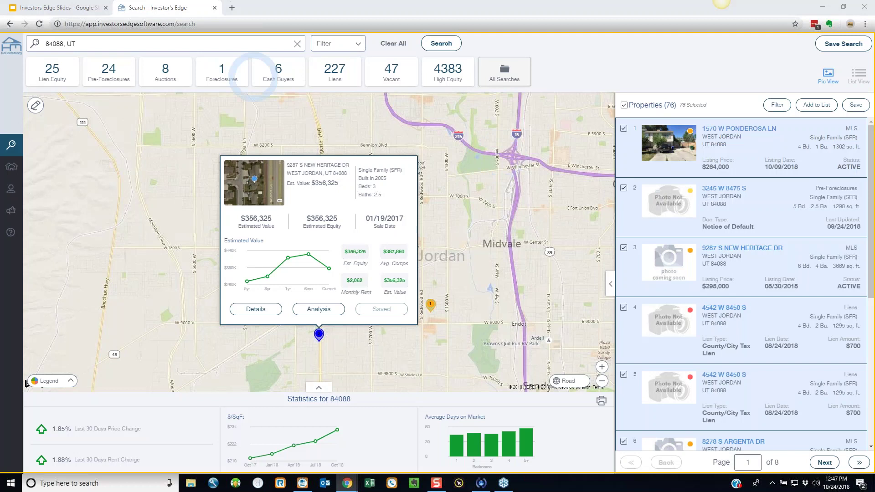
{"action": "left_click", "coordinate": [750, 134]}
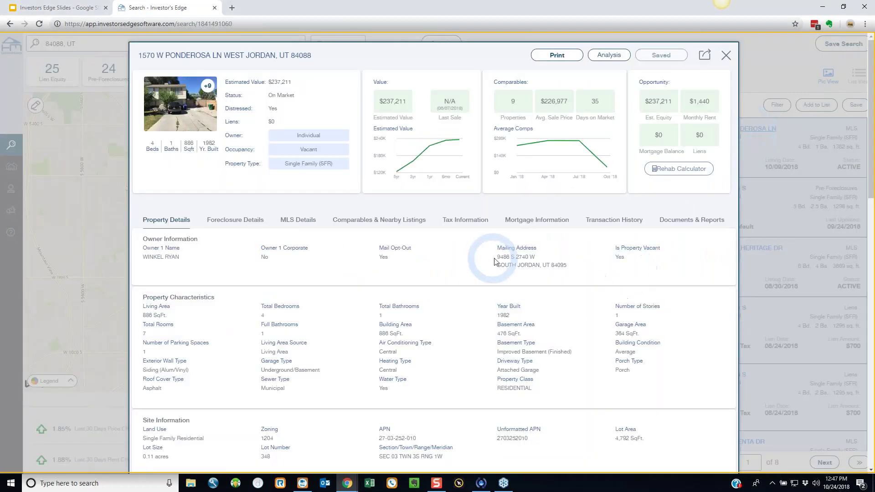
{"action": "triple_click", "coordinate": [535, 265]}
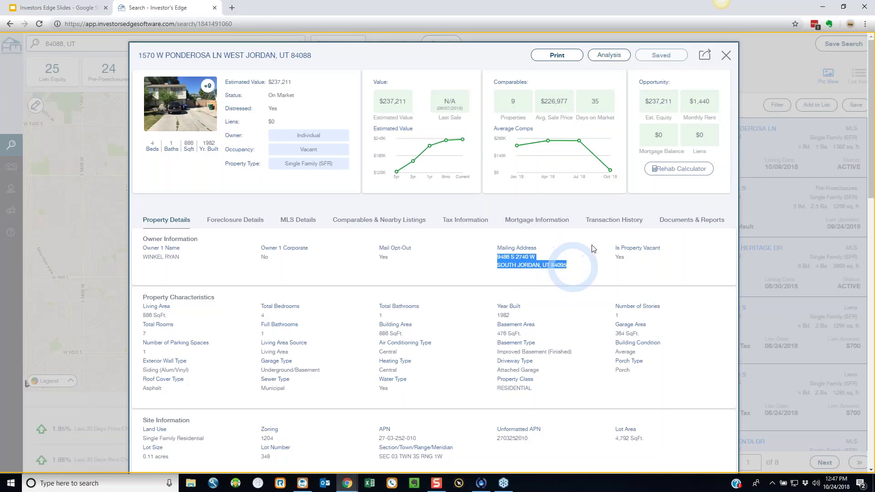
{"action": "left_click", "coordinate": [724, 58]}
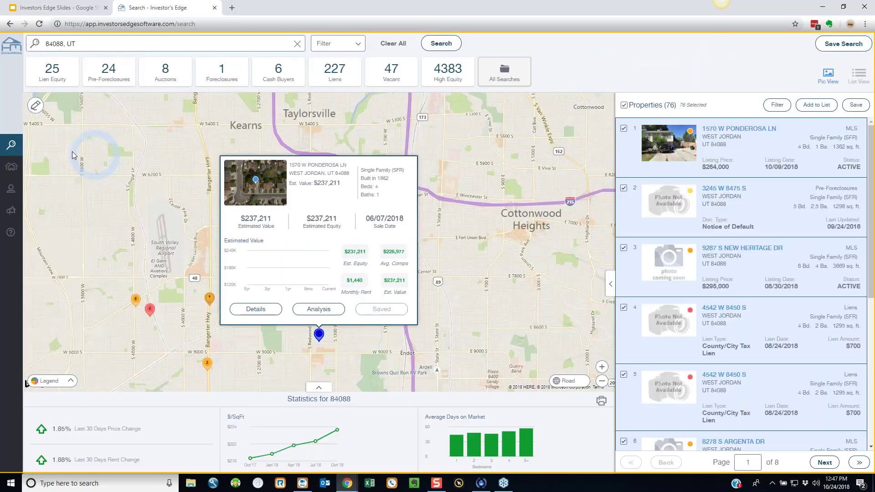
{"action": "left_click", "coordinate": [11, 167]}
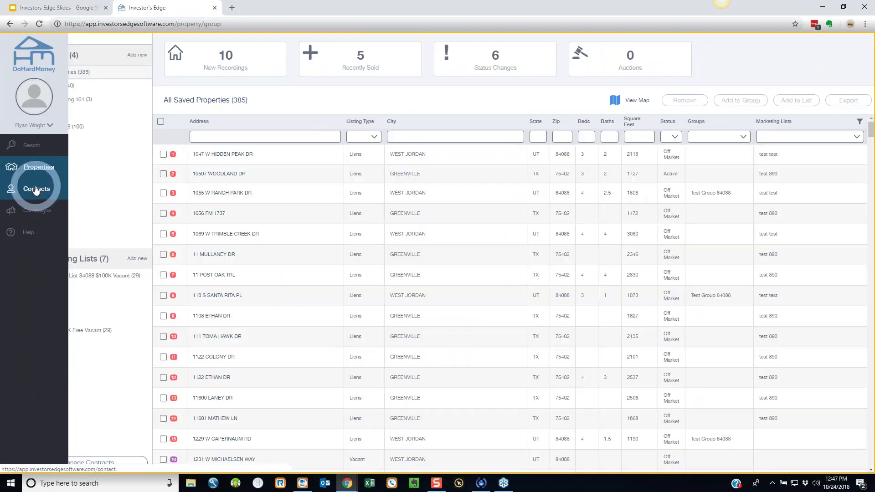
- Choose all 29 contacts from the Marketing Demo List 84088 $100K Vacant list for an append
{"action": "left_click", "coordinate": [36, 188]}
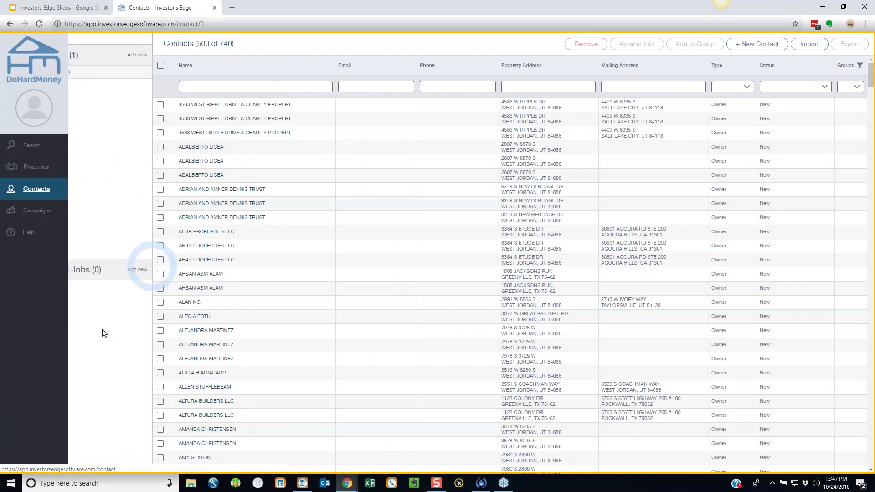
{"action": "left_click", "coordinate": [136, 269]}
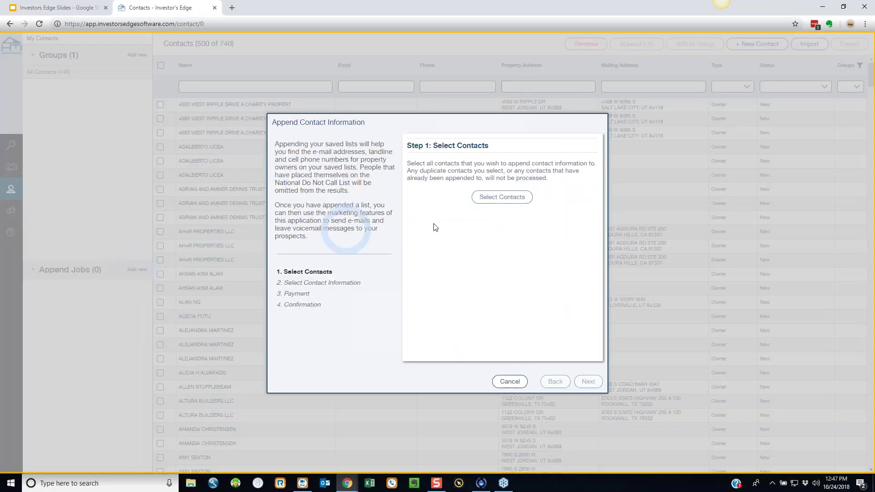
{"action": "left_click", "coordinate": [494, 199]}
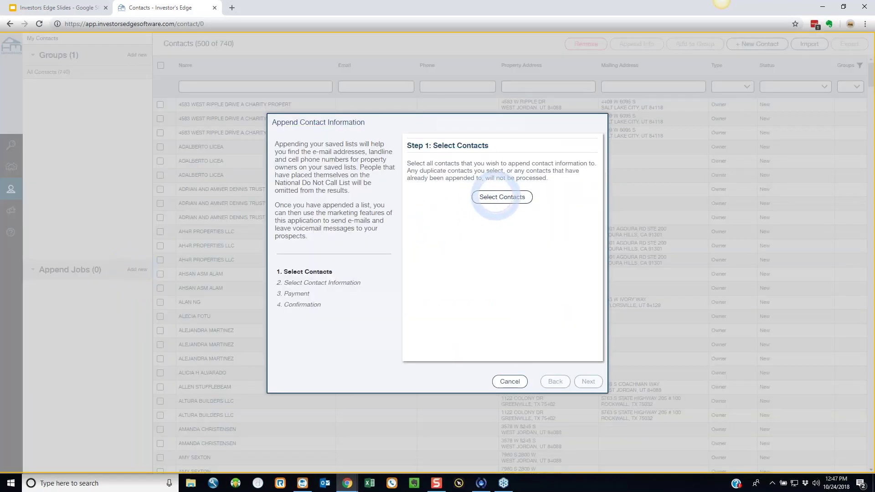
{"action": "left_click", "coordinate": [331, 106]}
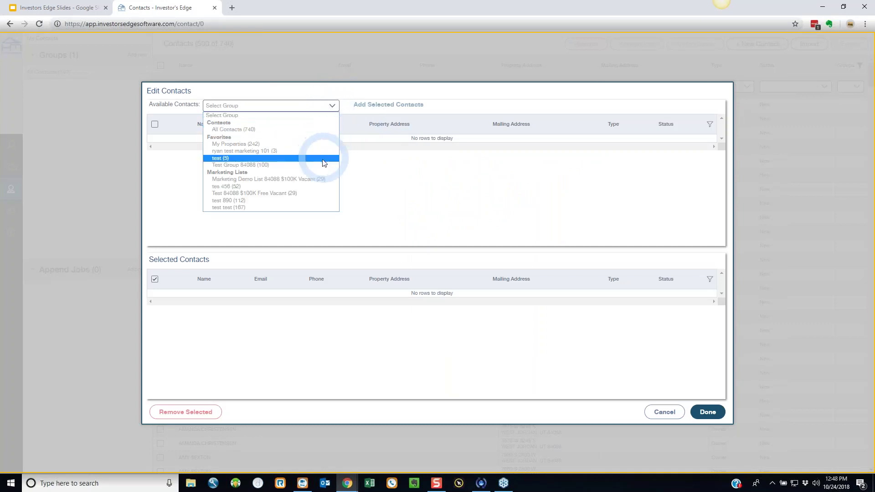
{"action": "left_click", "coordinate": [308, 182]}
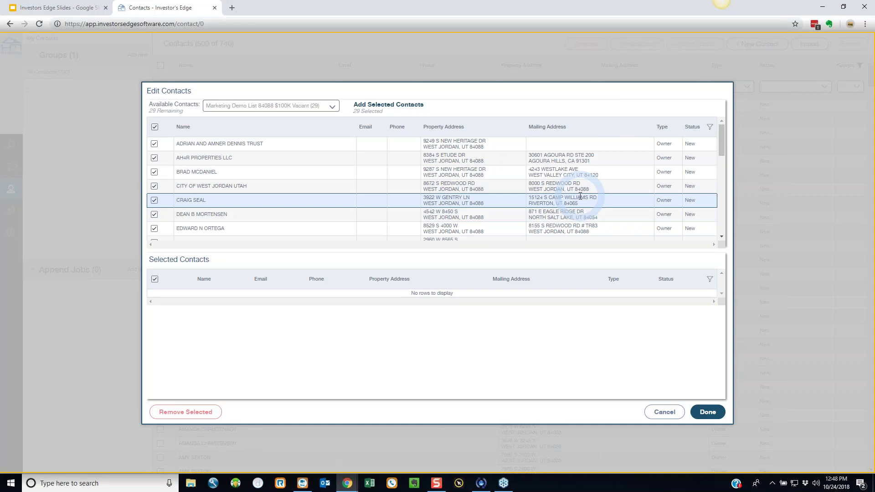
{"action": "left_click", "coordinate": [370, 106]}
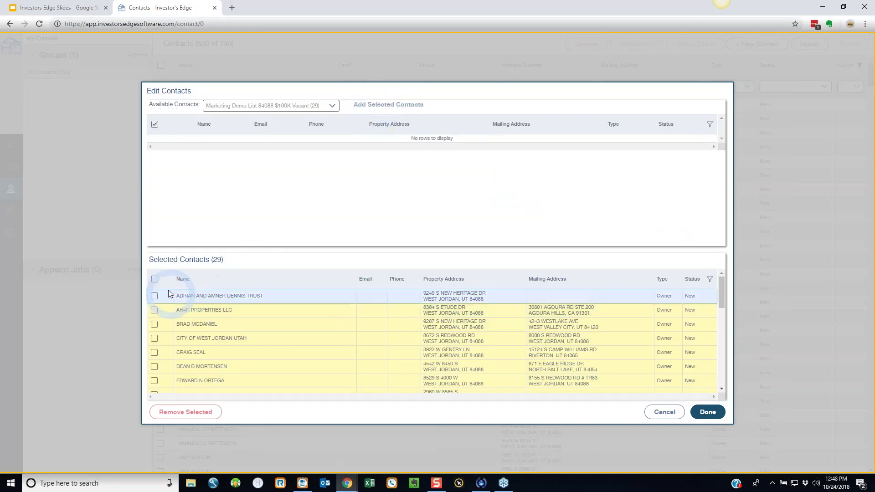
{"action": "left_click", "coordinate": [155, 279]}
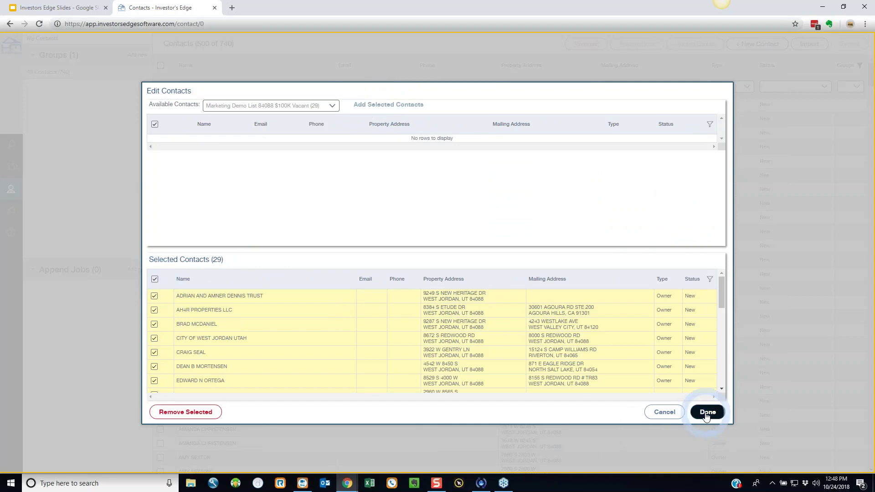
{"action": "left_click", "coordinate": [707, 413]}
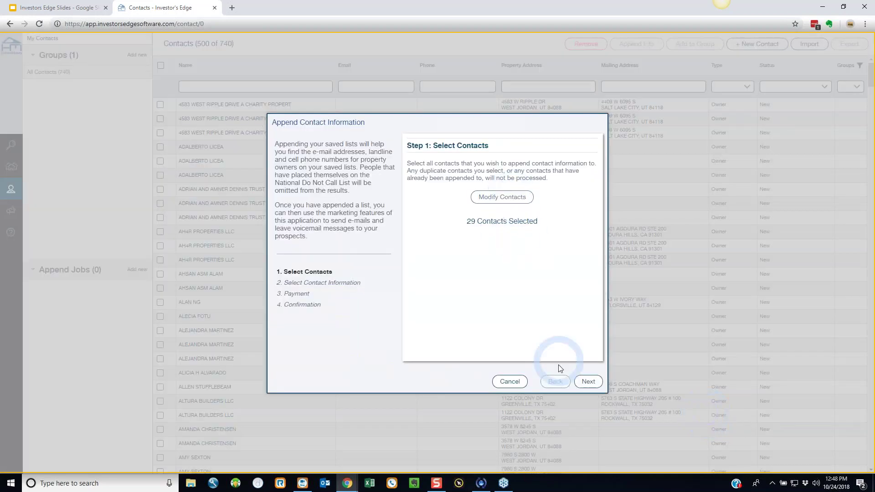
- Request 1 landline, 2 cell numbers and 2 e-mails per contact, including DNC-registered contacts
{"action": "left_click", "coordinate": [584, 385]}
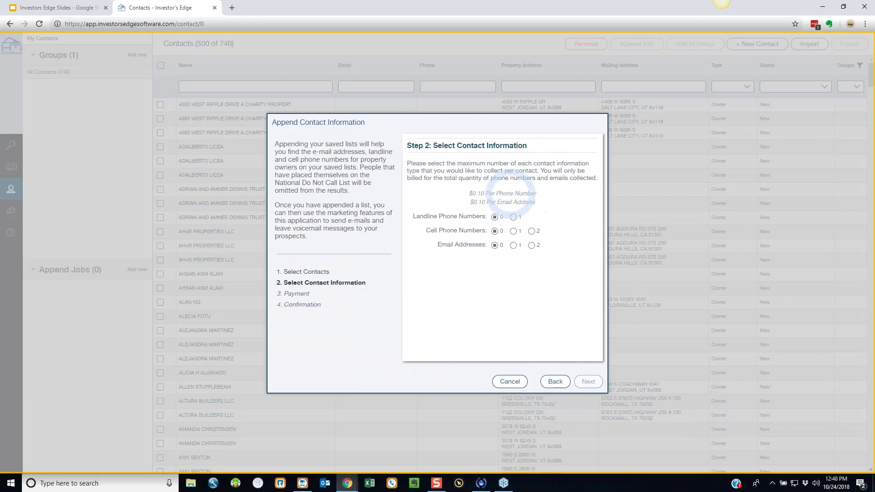
{"action": "left_click", "coordinate": [514, 218]}
{"action": "left_click", "coordinate": [531, 231]}
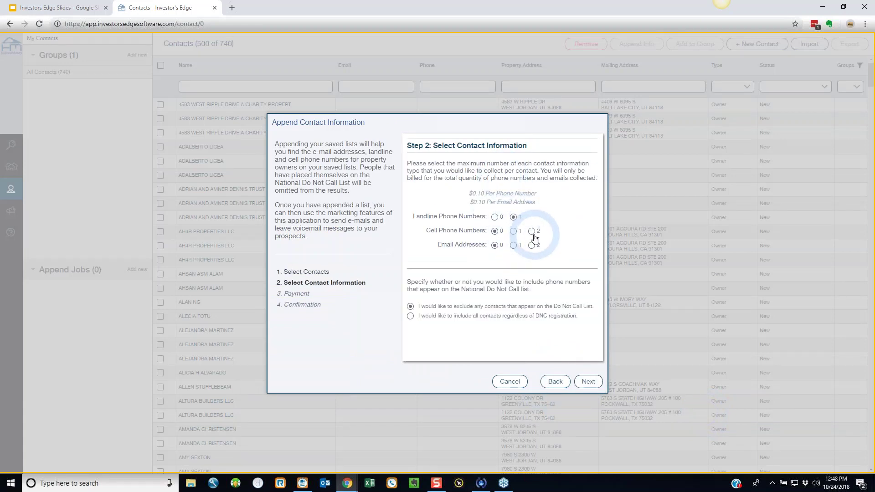
{"action": "left_click", "coordinate": [531, 246]}
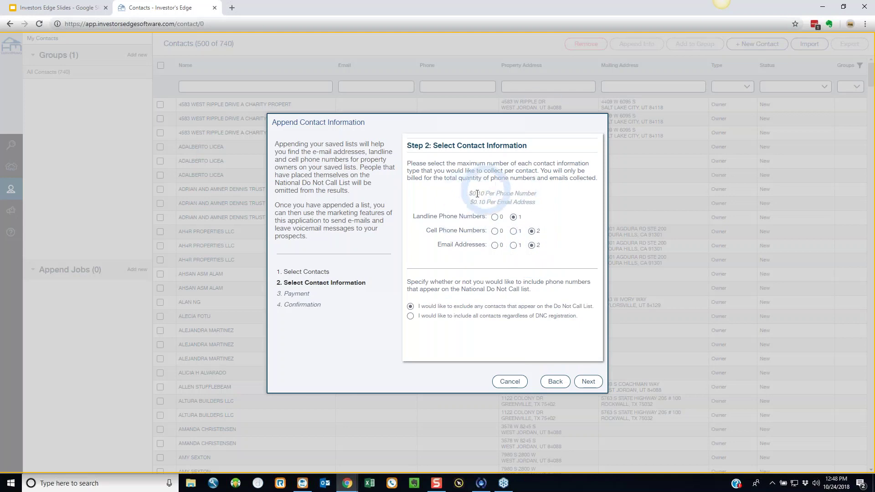
{"action": "left_click_drag", "start_coordinate": [477, 193], "coordinate": [495, 194]}
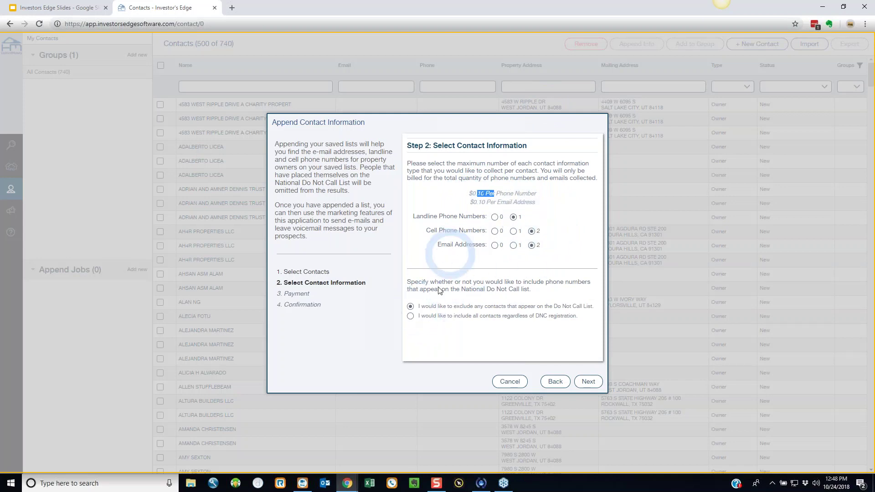
{"action": "left_click", "coordinate": [410, 316]}
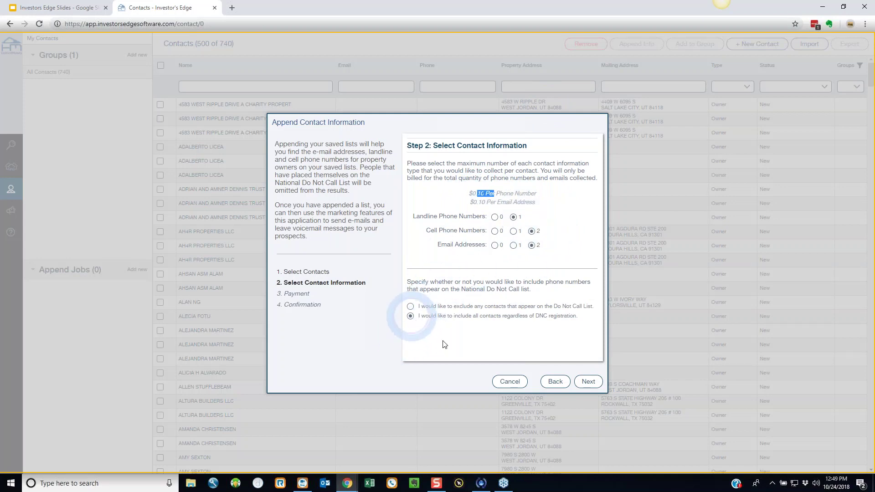
{"action": "left_click", "coordinate": [588, 382]}
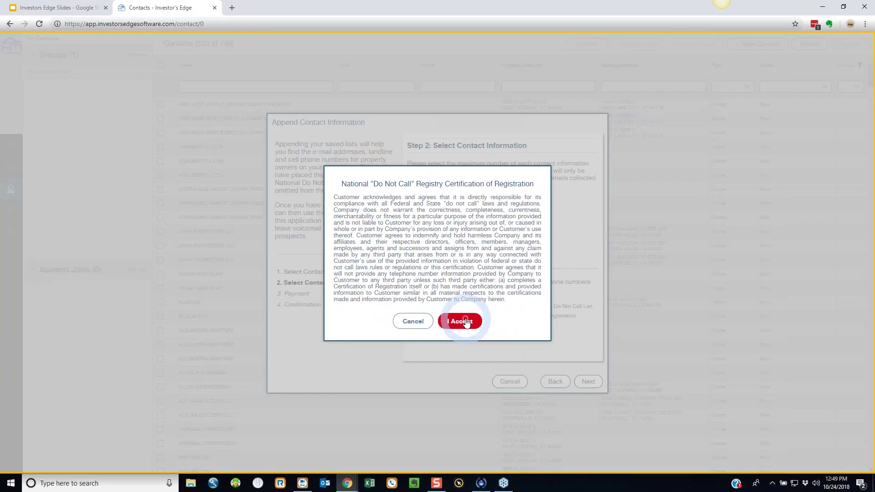
- Accept the Do Not Call certification and reach the $8.50 payment summary for 17 contacts
{"action": "left_click", "coordinate": [461, 319]}
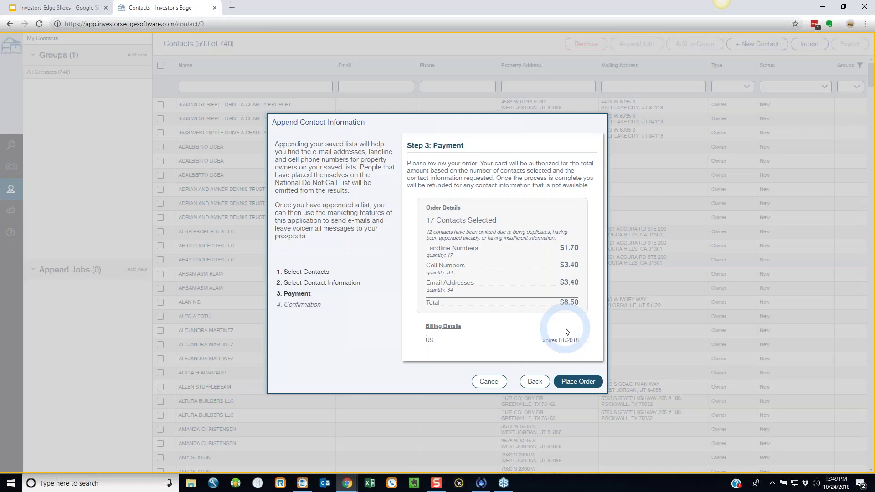
{"action": "left_click", "coordinate": [580, 380]}
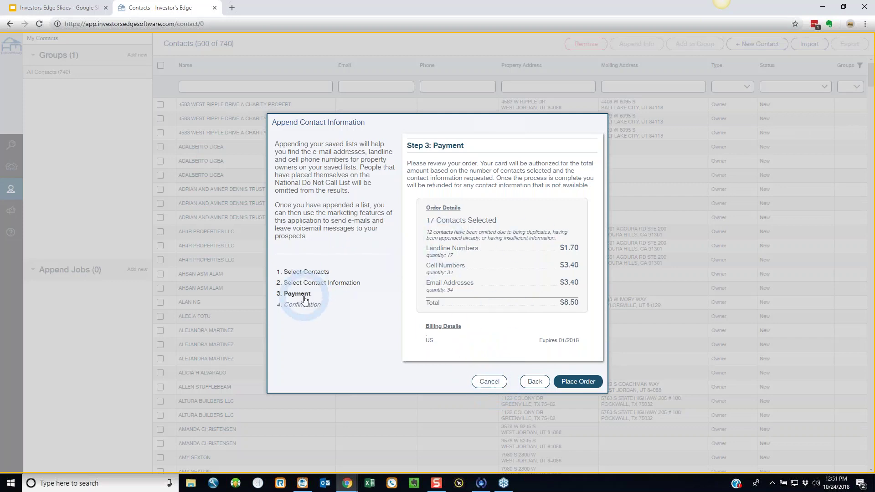
- Cancel the contact append order without paying, returning to the 740-contact list
{"action": "left_click", "coordinate": [489, 382]}
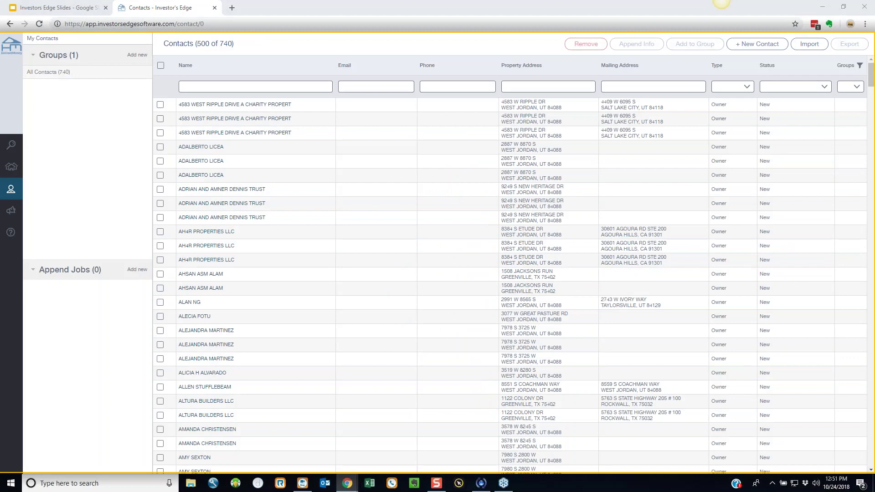
- Start a new campaign named 'Marketing Demo List 84088 $100K Vacant' in Campaigns
{"action": "mouse_move", "coordinate": [19, 221]}
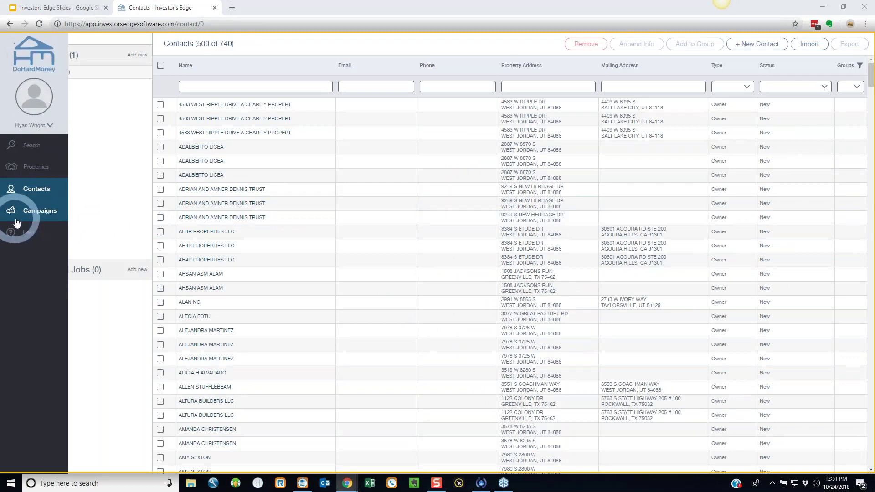
{"action": "left_click", "coordinate": [32, 215]}
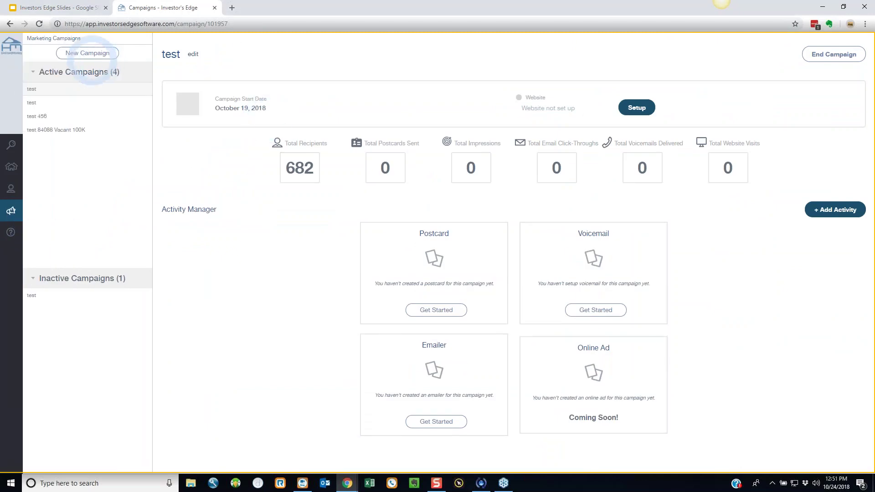
{"action": "left_click", "coordinate": [91, 56]}
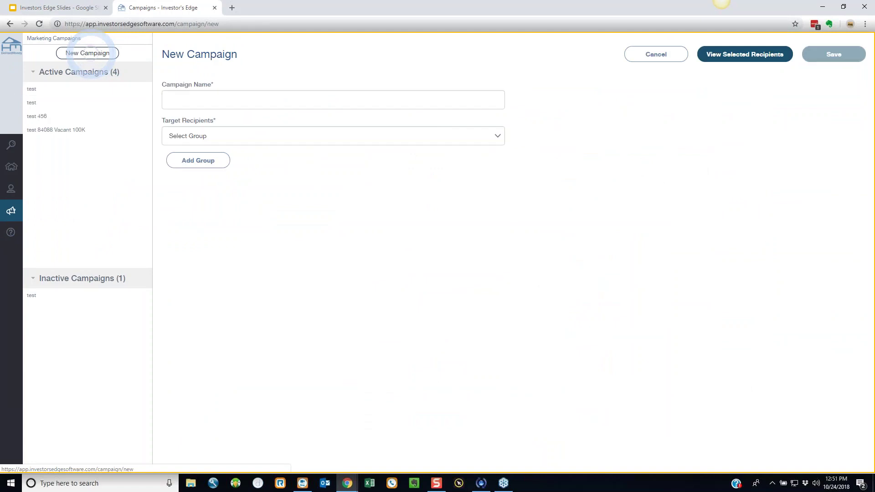
{"action": "left_click", "coordinate": [236, 98]}
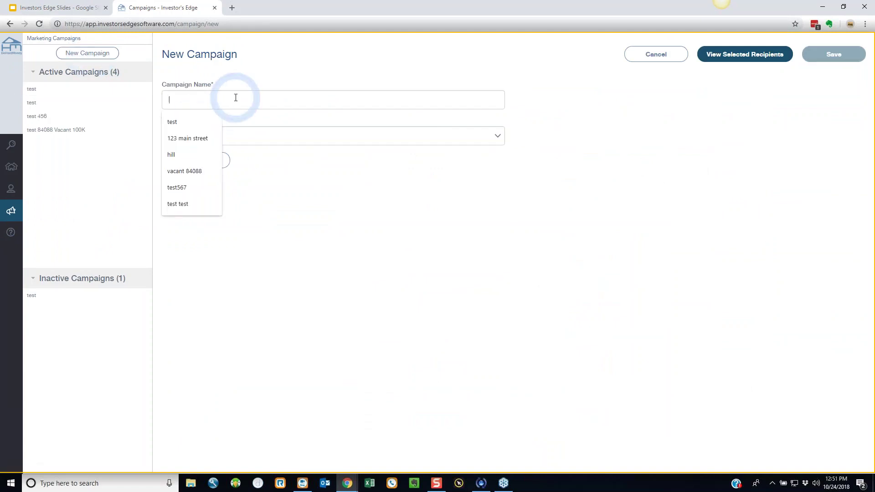
{"action": "type", "text": "marketing demo"}
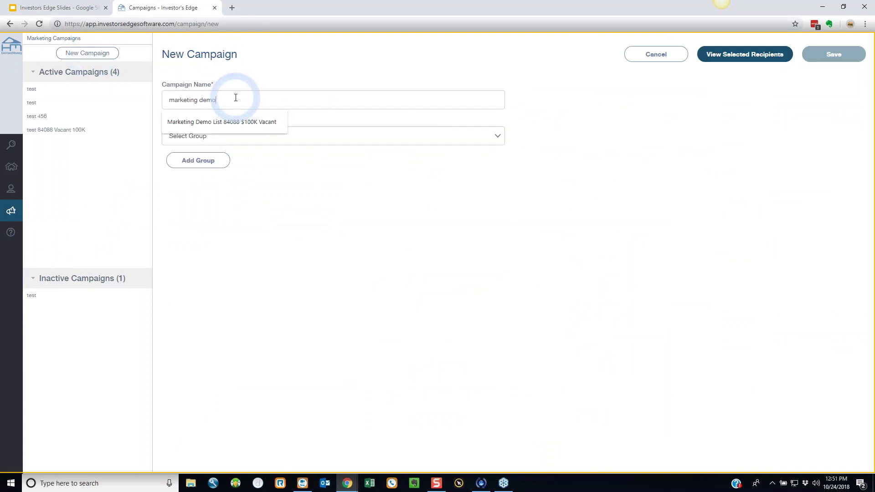
{"action": "left_click", "coordinate": [250, 122]}
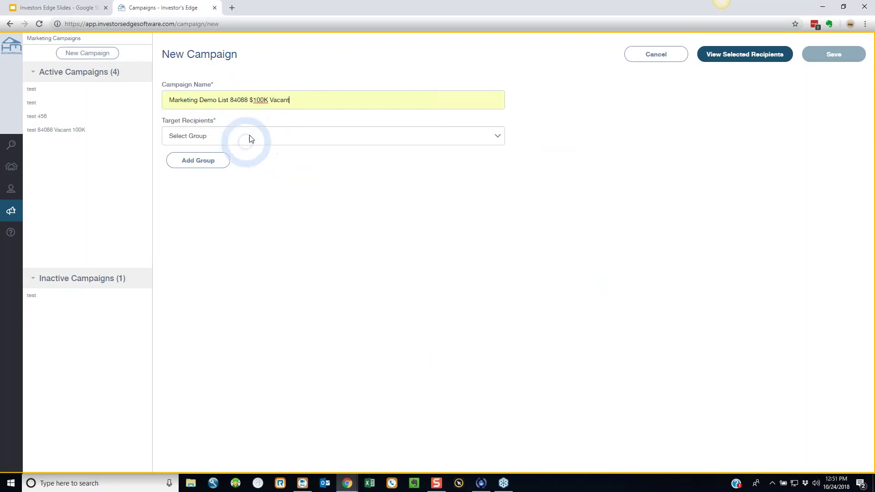
- Target the Marketing Demo List 84088 $100K Vacant group's 29 recipients and save the campaign
{"action": "left_click", "coordinate": [253, 137]}
{"action": "left_click", "coordinate": [299, 223]}
{"action": "left_click", "coordinate": [830, 55]}
{"action": "left_click", "coordinate": [443, 271]}
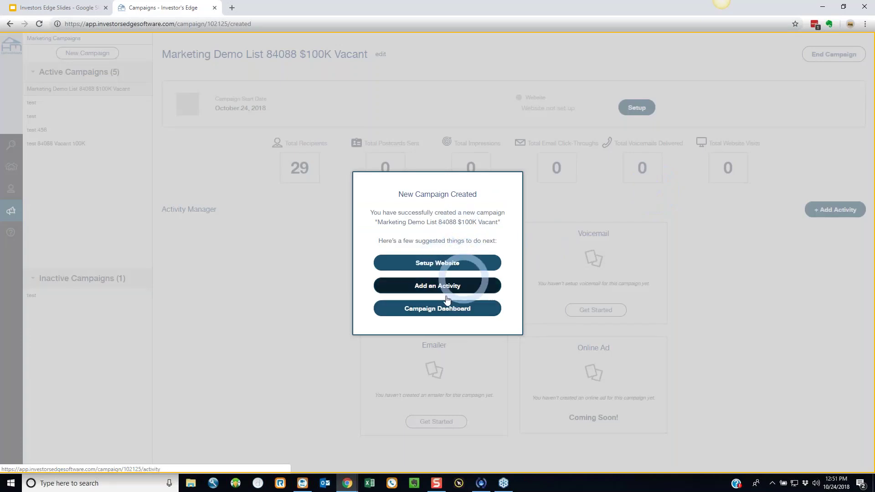
- Add a Voicemail activity to the campaign and enter a new caller ID number
{"action": "left_click", "coordinate": [445, 288]}
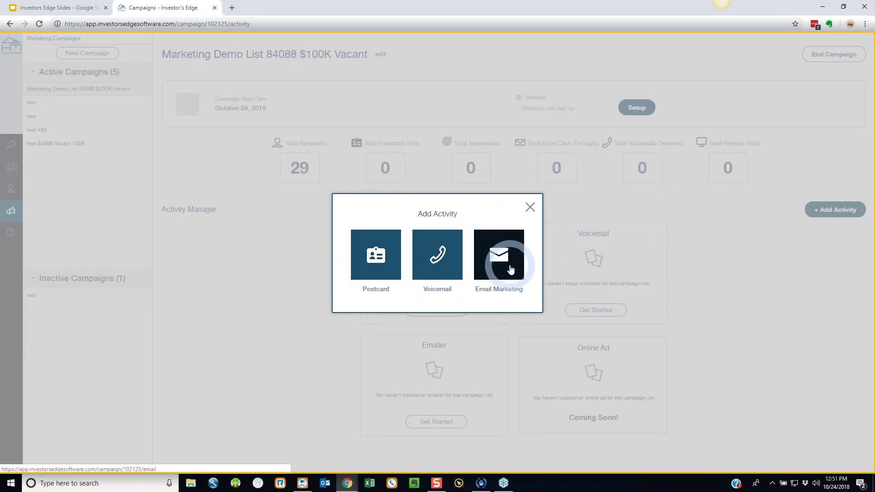
{"action": "left_click", "coordinate": [435, 267]}
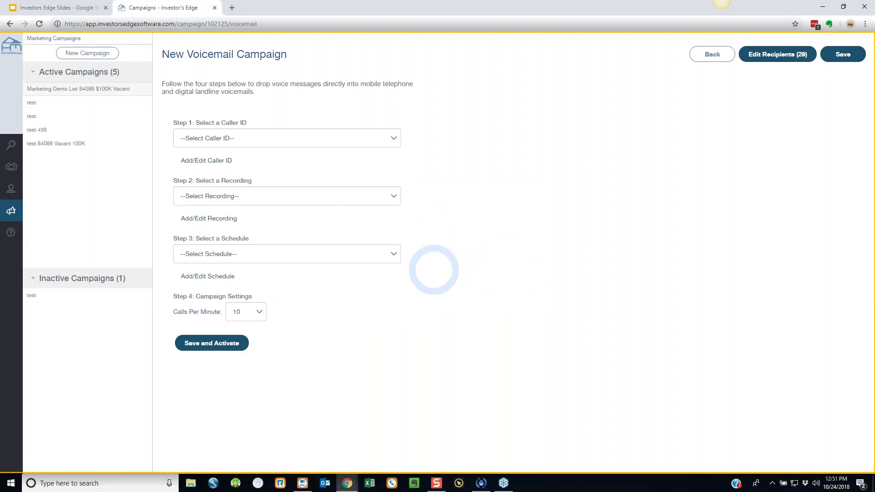
{"action": "left_click", "coordinate": [356, 140]}
{"action": "left_click", "coordinate": [223, 161]}
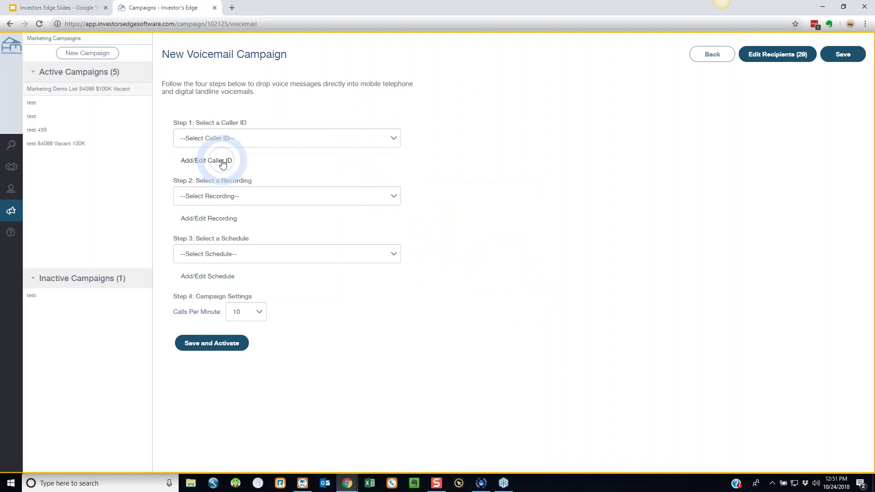
{"action": "left_click", "coordinate": [211, 167]}
{"action": "type", "text": "8/10"}
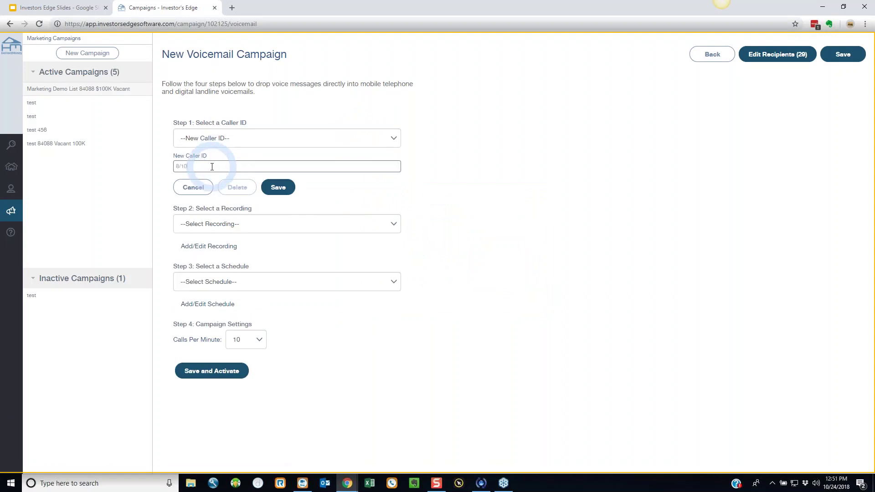
{"action": "key", "text": "BackSpace"}
{"action": "key", "text": "BackSpace"}
{"action": "type", "text": "555555"}
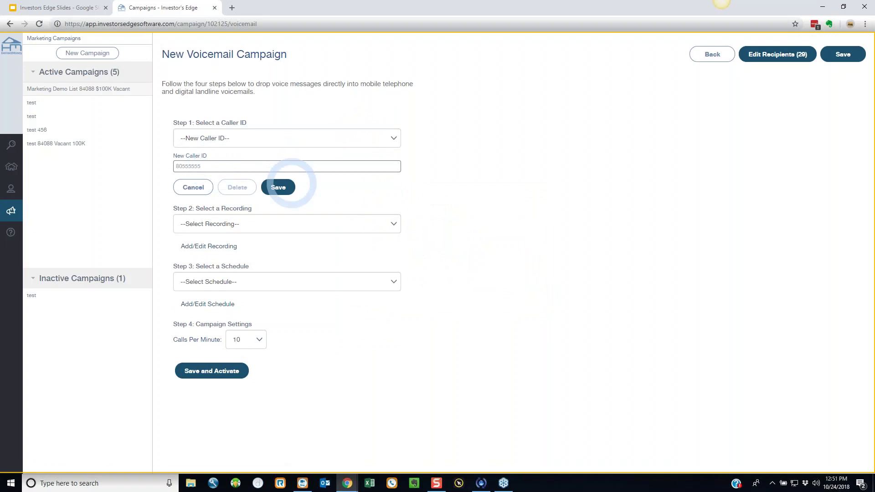
{"action": "left_click", "coordinate": [278, 225]}
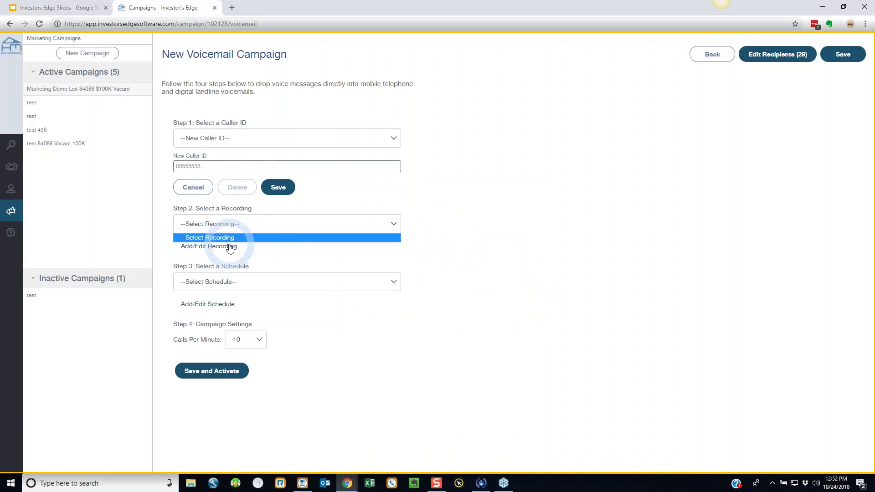
- Save a new phone-recorded voicemail message and begin a new call schedule
{"action": "left_click", "coordinate": [230, 247]}
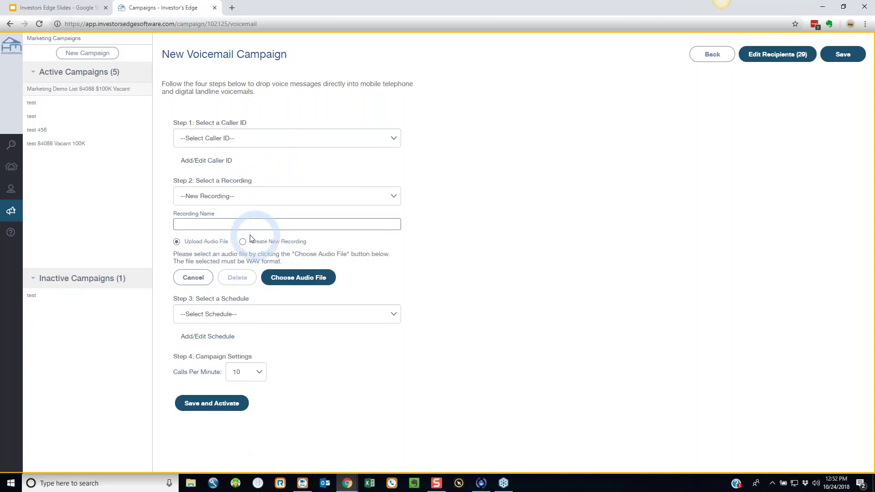
{"action": "left_click", "coordinate": [250, 240]}
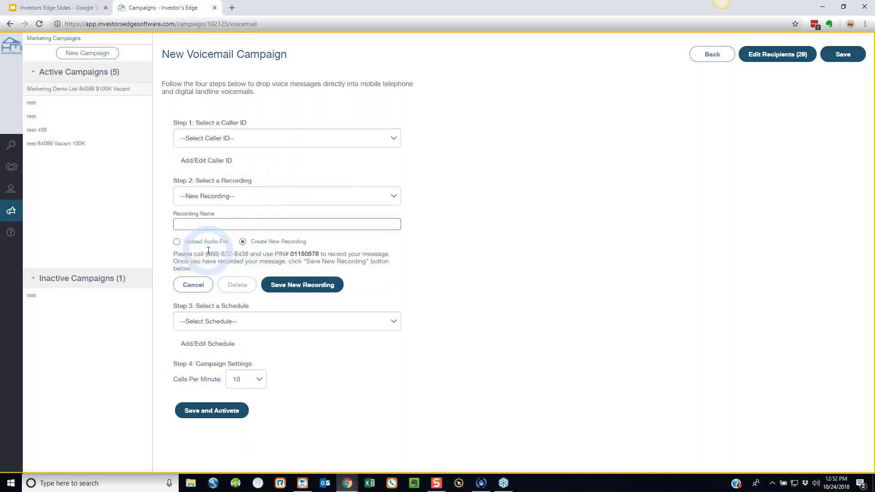
{"action": "left_click_drag", "start_coordinate": [207, 254], "coordinate": [326, 254]}
{"action": "left_click", "coordinate": [285, 253]}
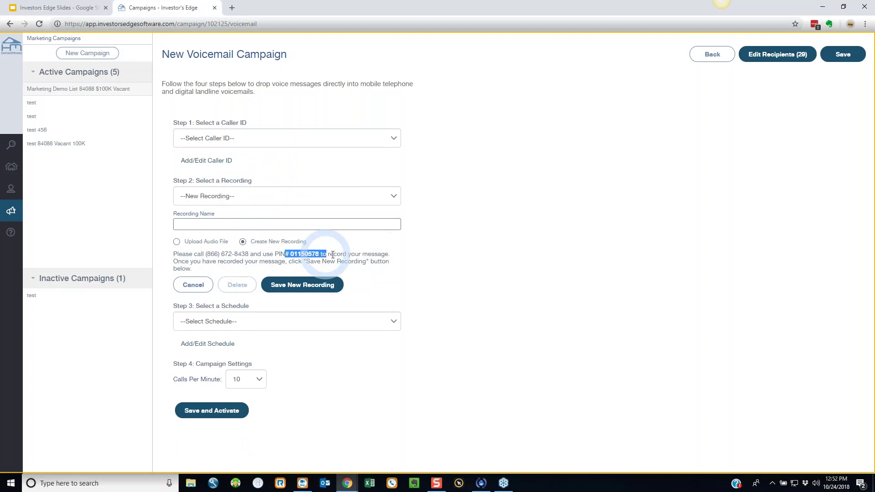
{"action": "left_click", "coordinate": [317, 285]}
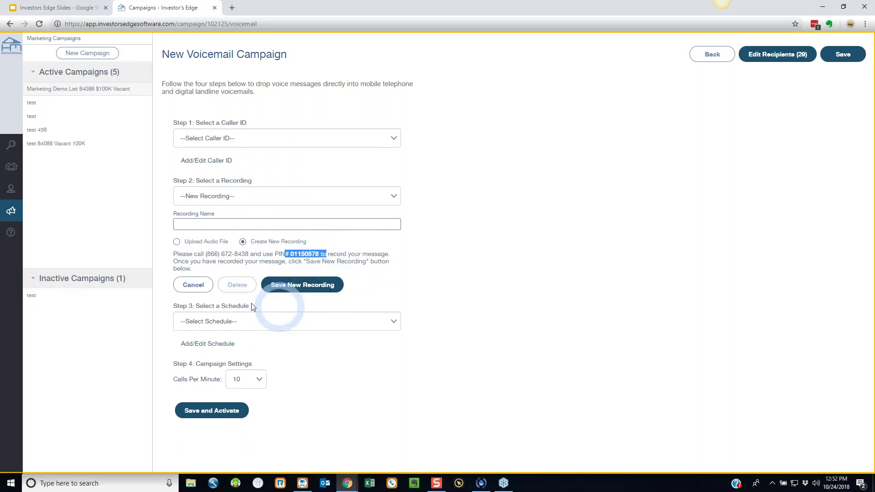
{"action": "left_click", "coordinate": [251, 325]}
{"action": "left_click", "coordinate": [229, 349]}
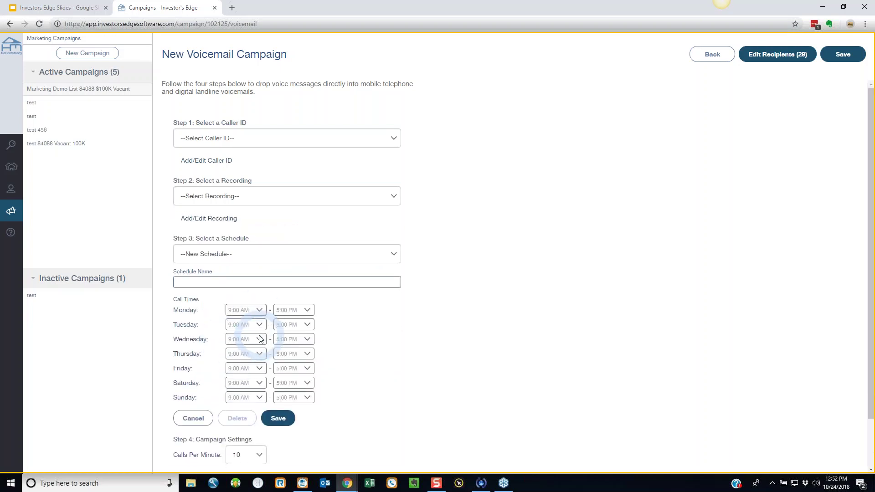
- Make Monday calls start at 3:30 PM and set Calls Per Minute to 20
{"action": "left_click", "coordinate": [258, 310]}
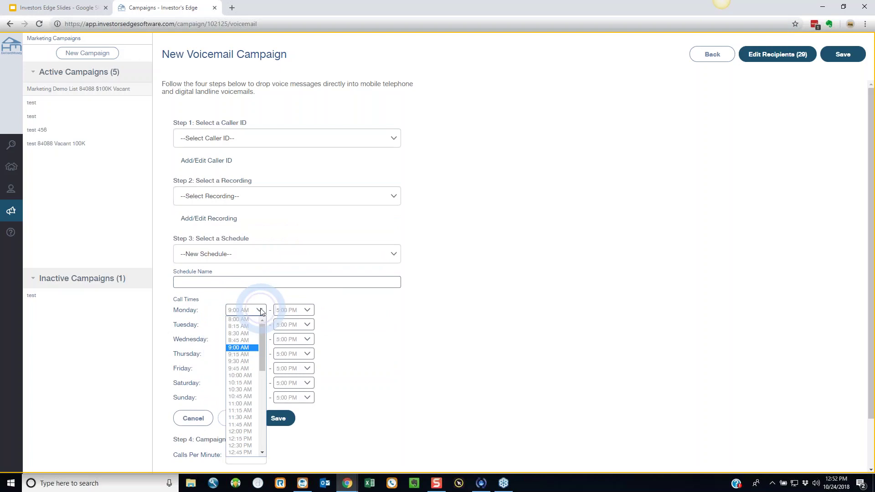
{"action": "left_click_drag", "start_coordinate": [262, 355], "coordinate": [258, 392]}
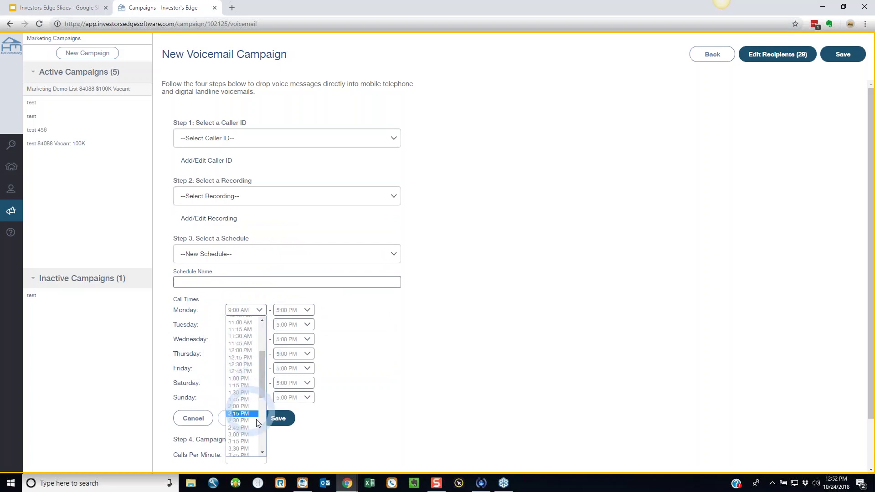
{"action": "left_click", "coordinate": [248, 446]}
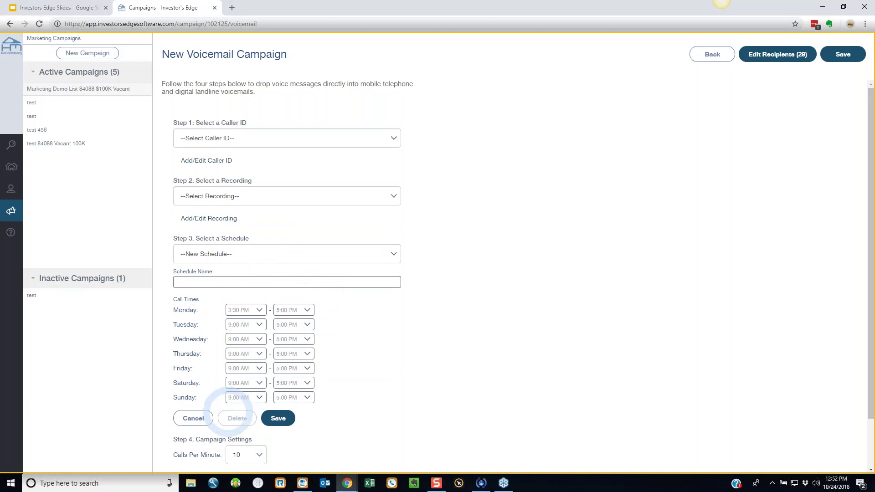
{"action": "scroll", "coordinate": [360, 388], "scroll_direction": "down", "scroll_amount": 2}
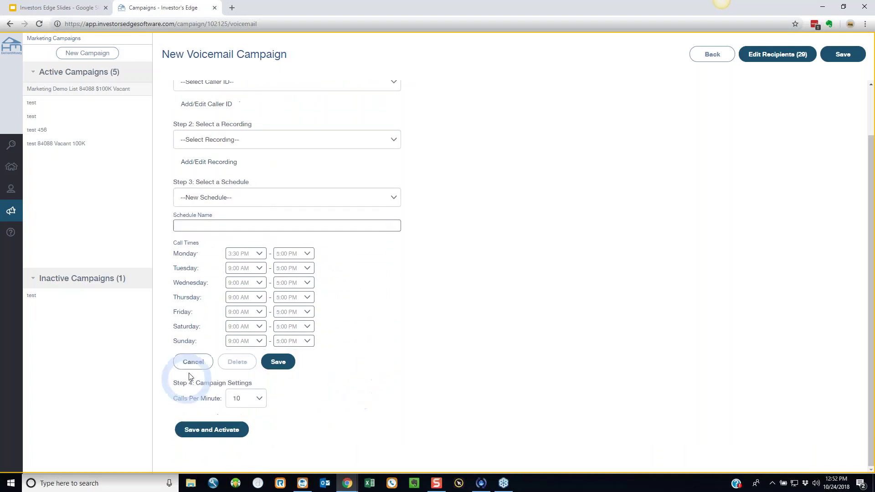
{"action": "left_click", "coordinate": [258, 399]}
{"action": "left_click", "coordinate": [236, 384]}
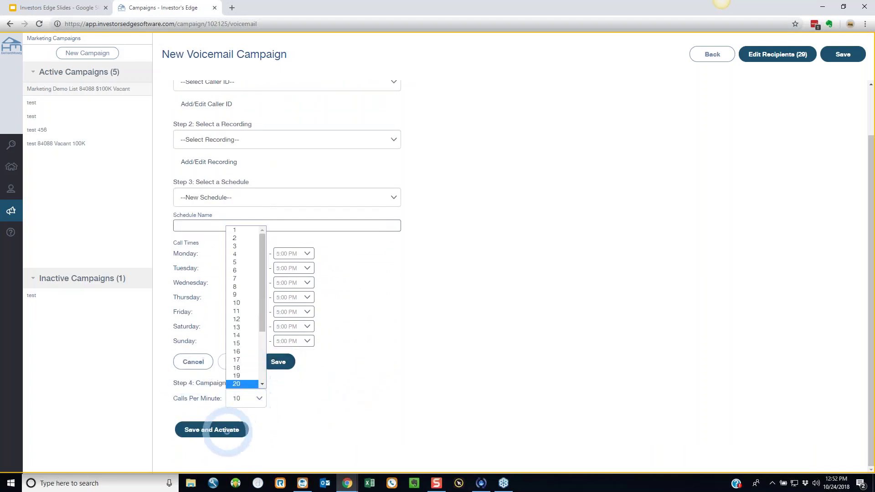